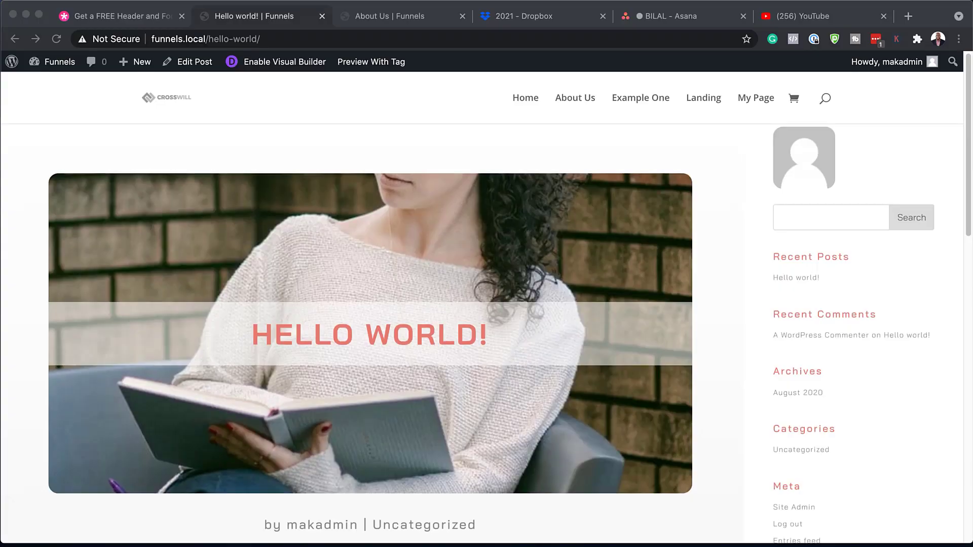
# Scroll through the page that offers the template zip download.
pyautogui.scroll(-6, 370, 304)
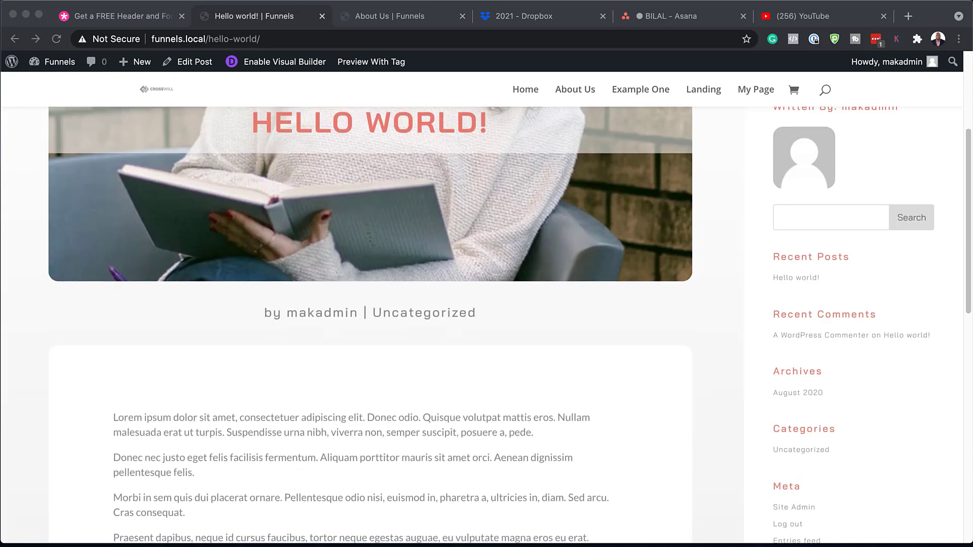
pyautogui.scroll(-9, 370, 304)
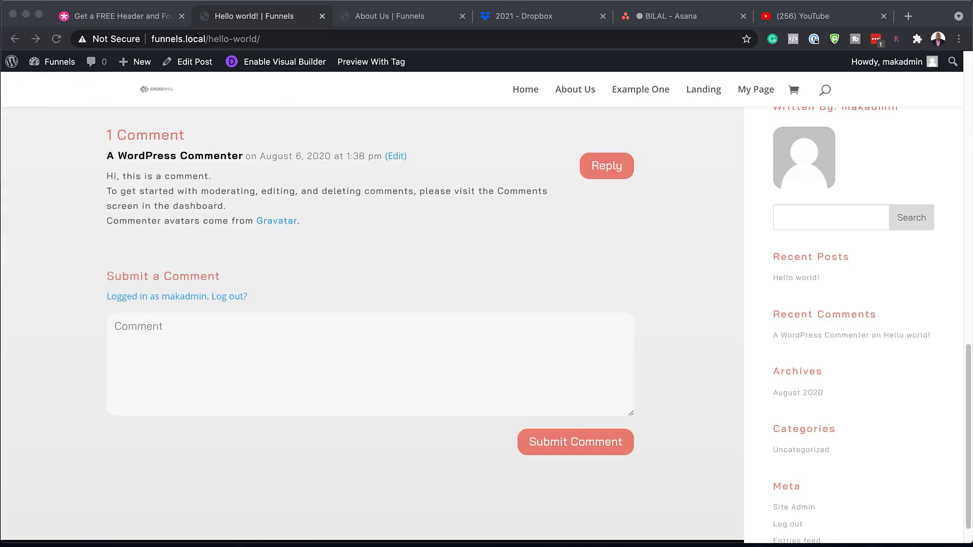
pyautogui.scroll(12, 370, 304)
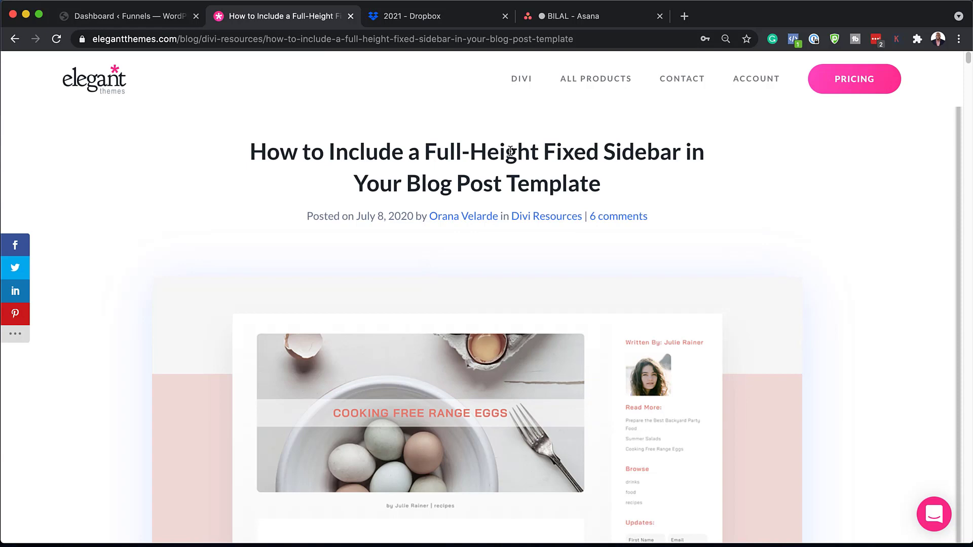
pyautogui.scroll(-5, 643, 265)
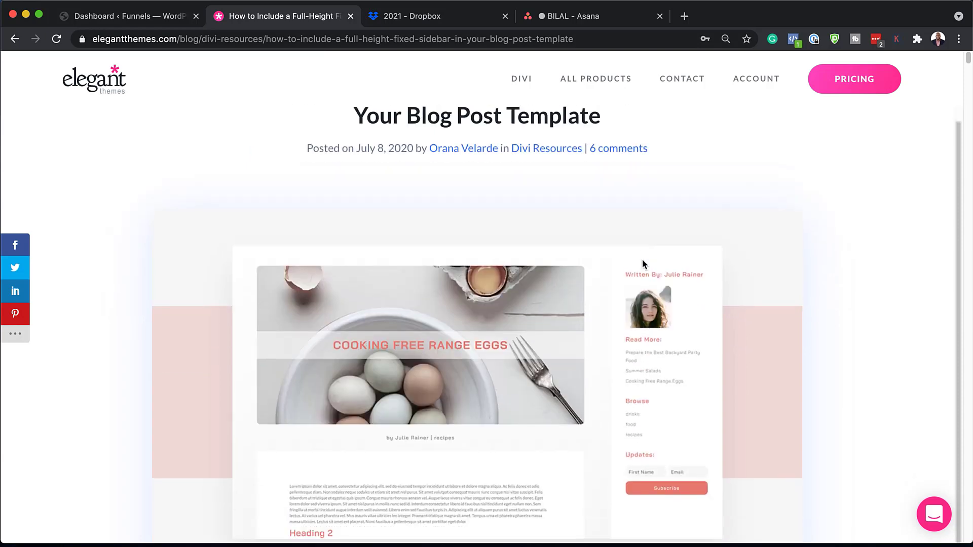
pyautogui.scroll(-10, 626, 278)
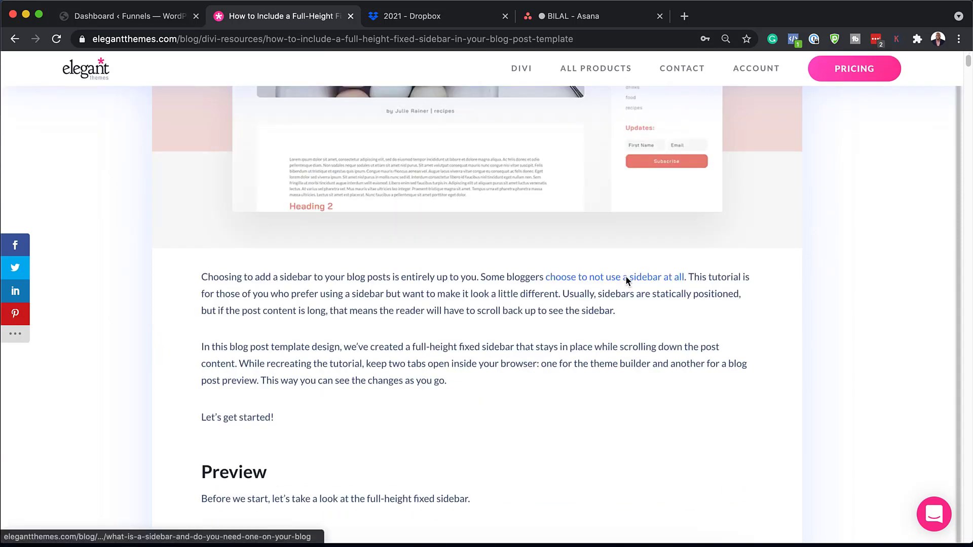
pyautogui.scroll(-15, 627, 277)
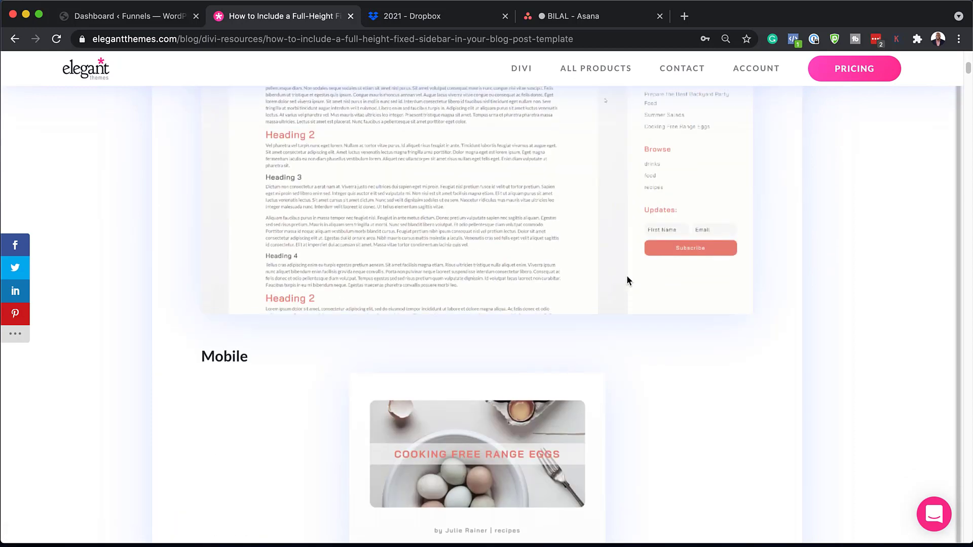
pyautogui.scroll(-20, 627, 276)
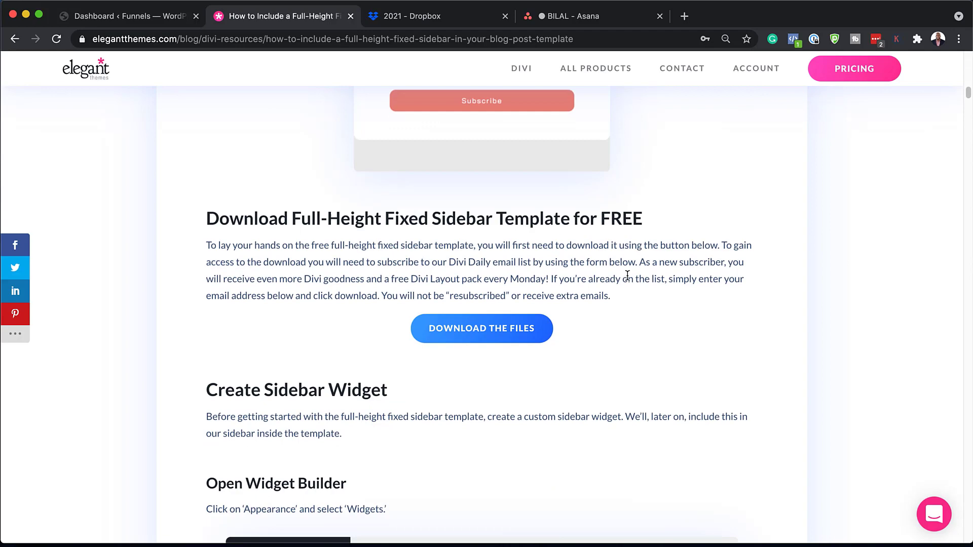
pyautogui.scroll(-1, 628, 279)
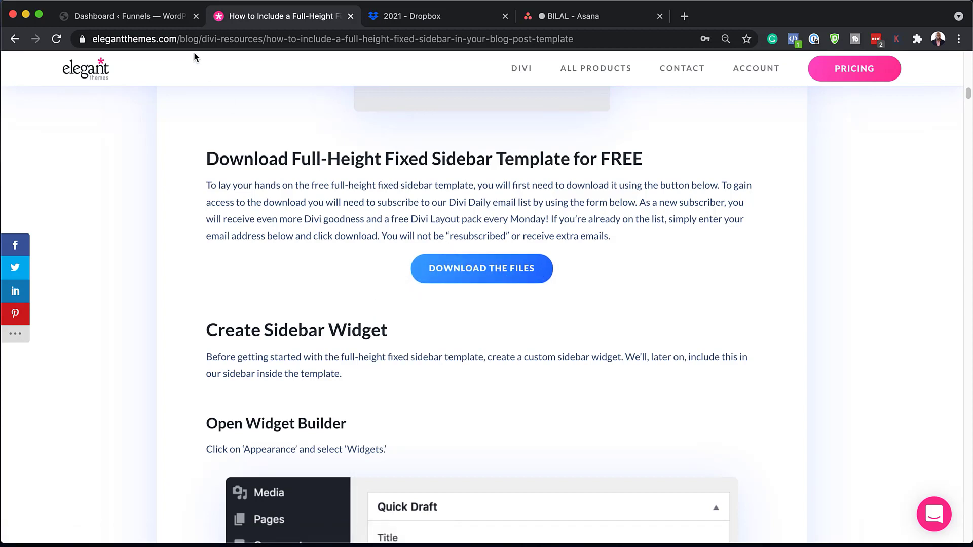
# Switch to the Funnels site's WordPress dashboard and bring up the Divi admin menu.
pyautogui.click(163, 17)
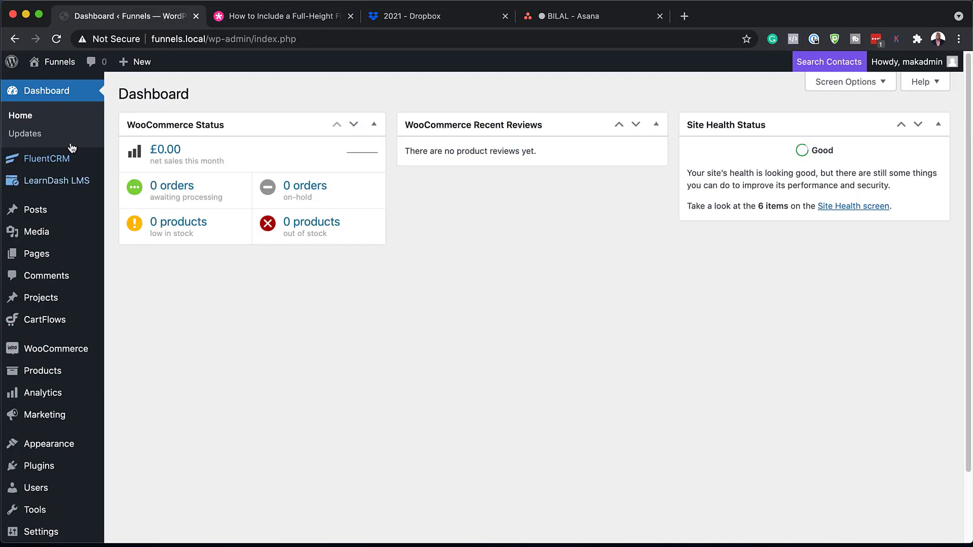
pyautogui.scroll(-2, 70, 294)
pyautogui.scroll(-2, 69, 294)
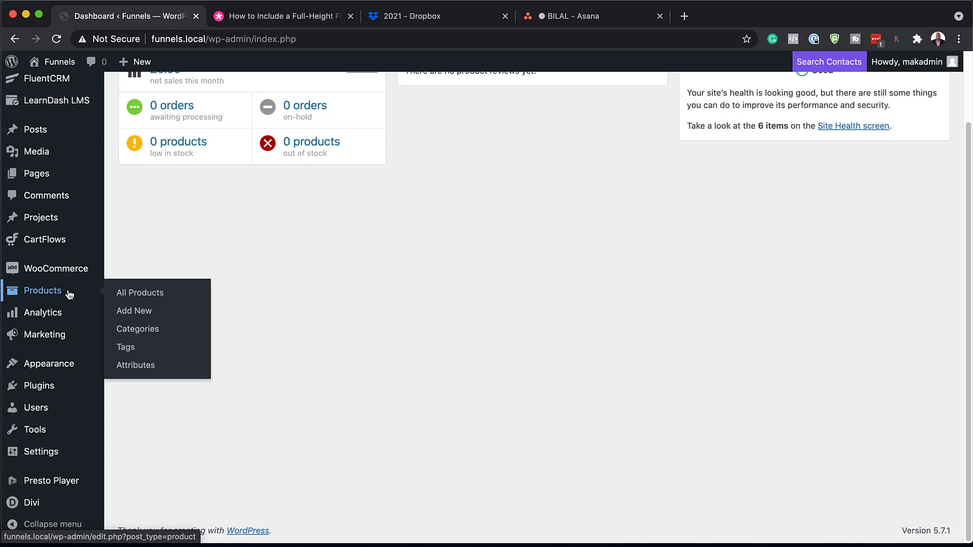
pyautogui.moveTo(43, 509)
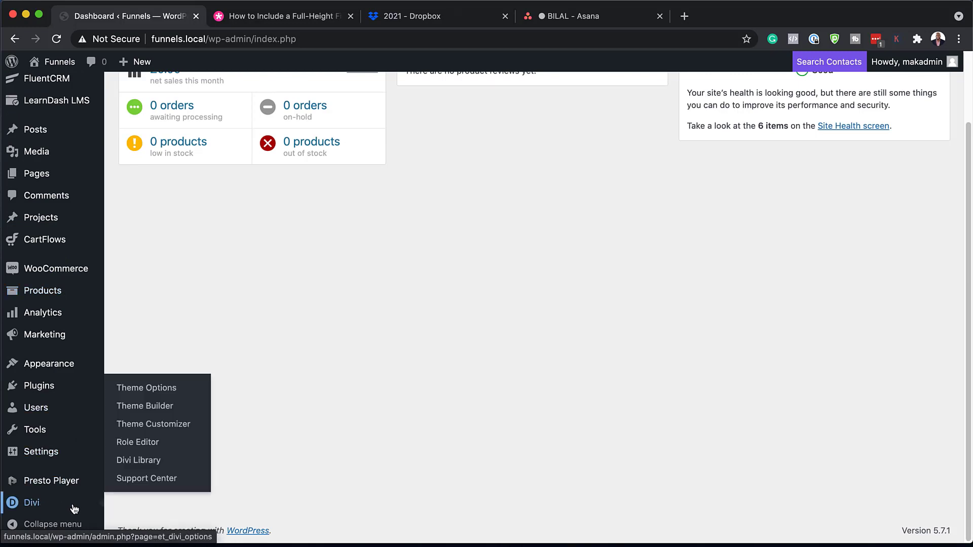
# Open the Divi Theme Builder and its Portability Import options.
pyautogui.click(154, 409)
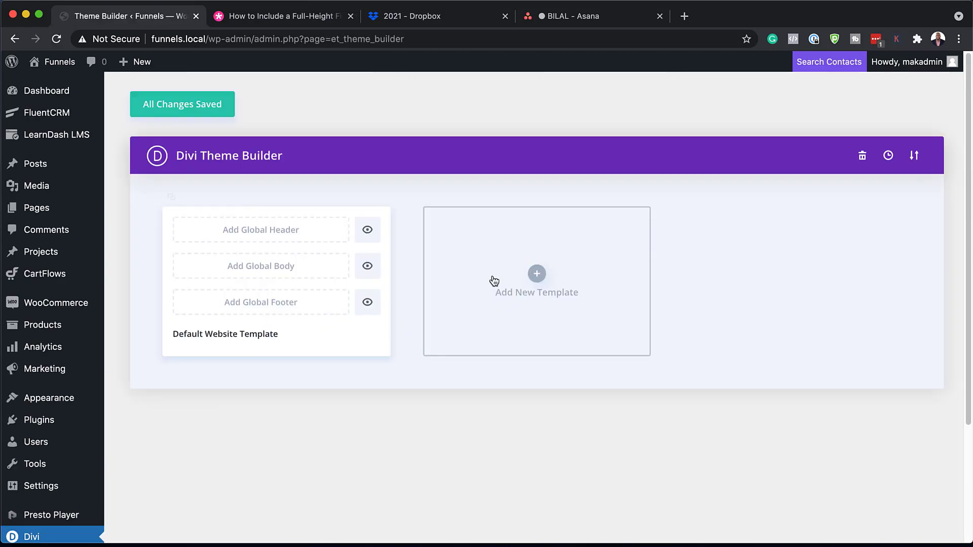
pyautogui.click(913, 155)
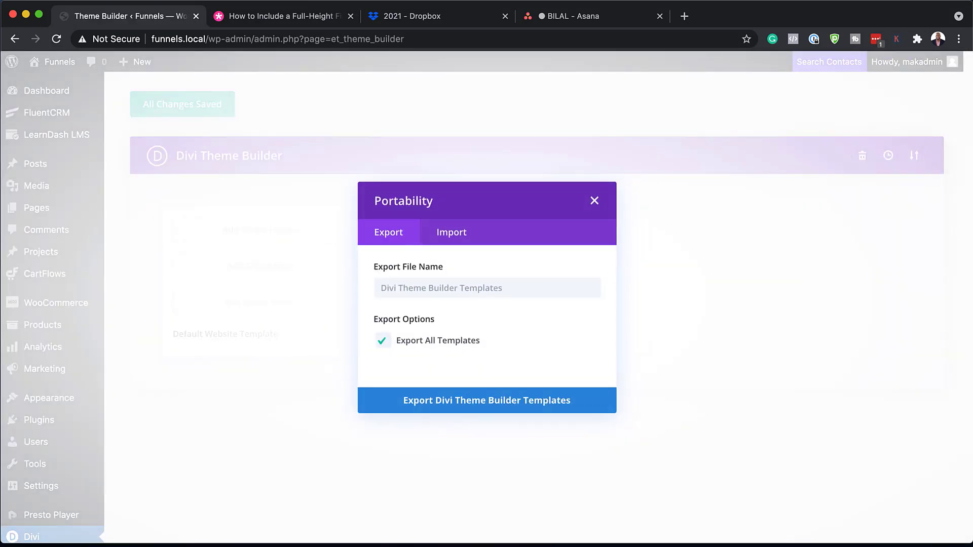
pyautogui.press('super+Tab')
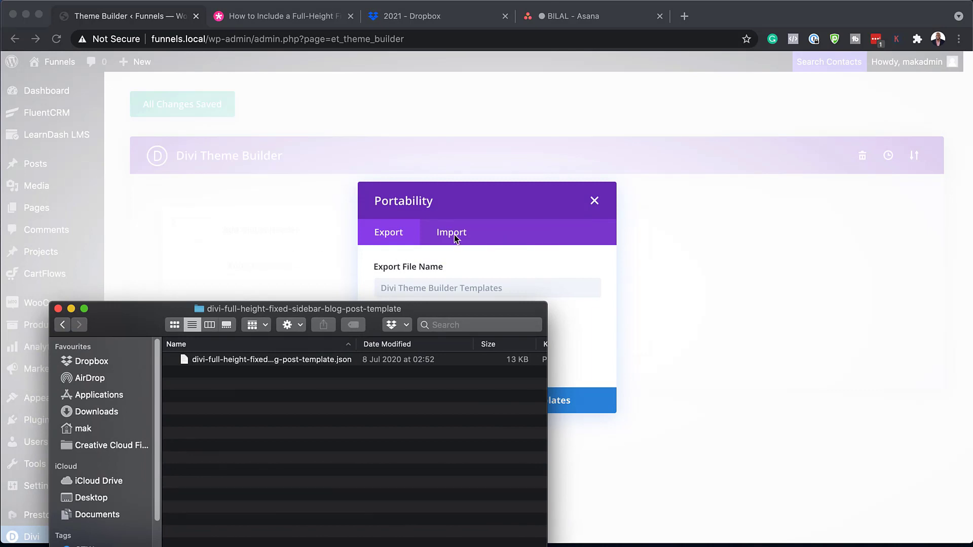
pyautogui.press('super+Tab')
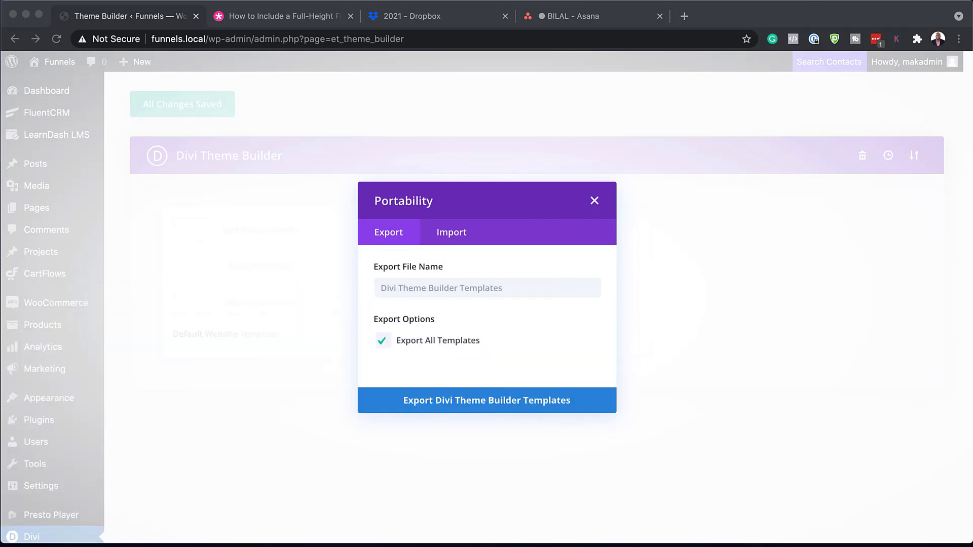
pyautogui.click(457, 240)
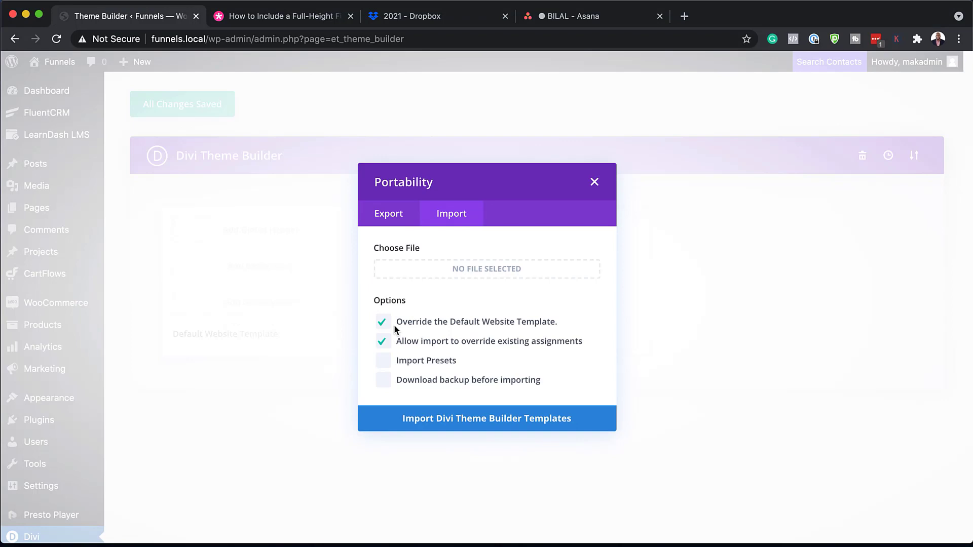
# Drag the downloaded template .json onto Choose File and import the templates.
pyautogui.press('super+Tab')
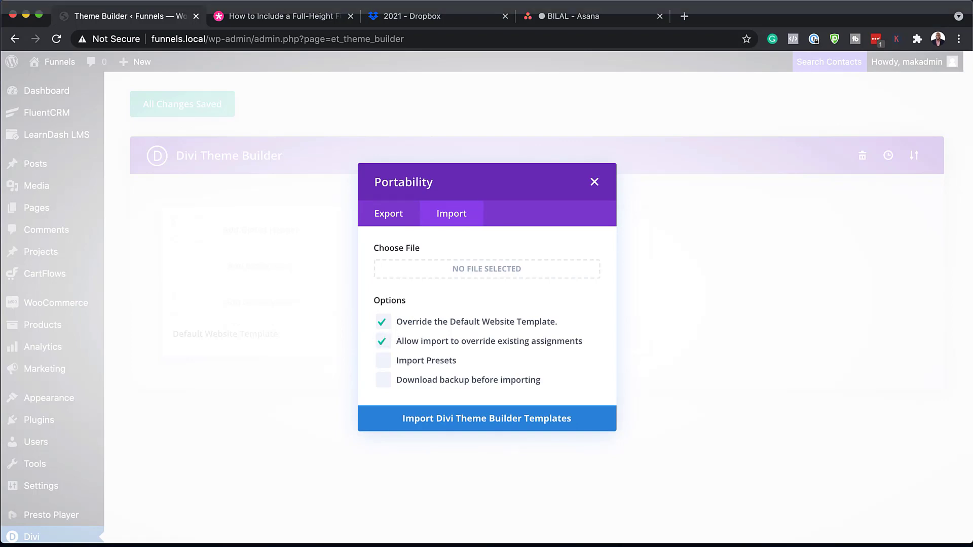
pyautogui.moveTo(137, 288); pyautogui.dragTo(118, 404)
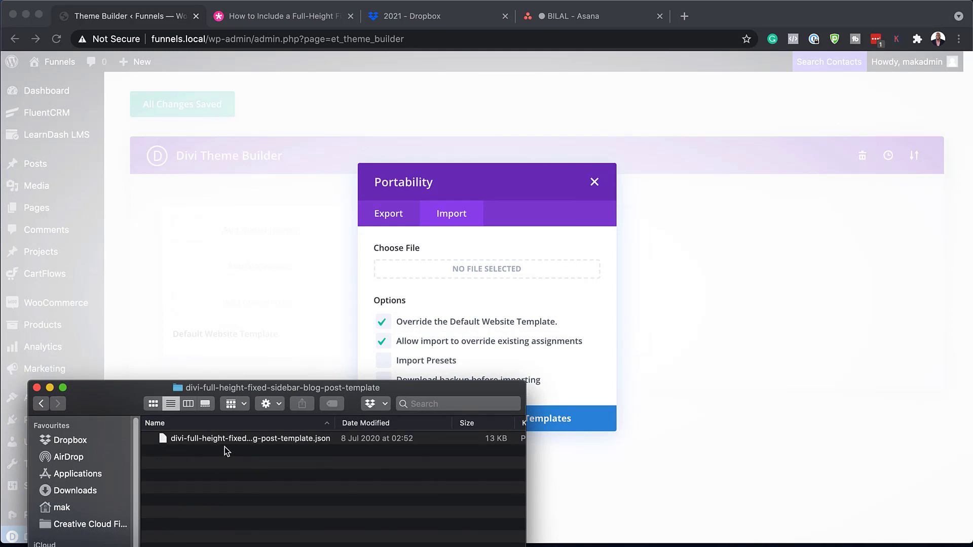
pyautogui.click(164, 440)
pyautogui.moveTo(165, 440); pyautogui.dragTo(447, 280)
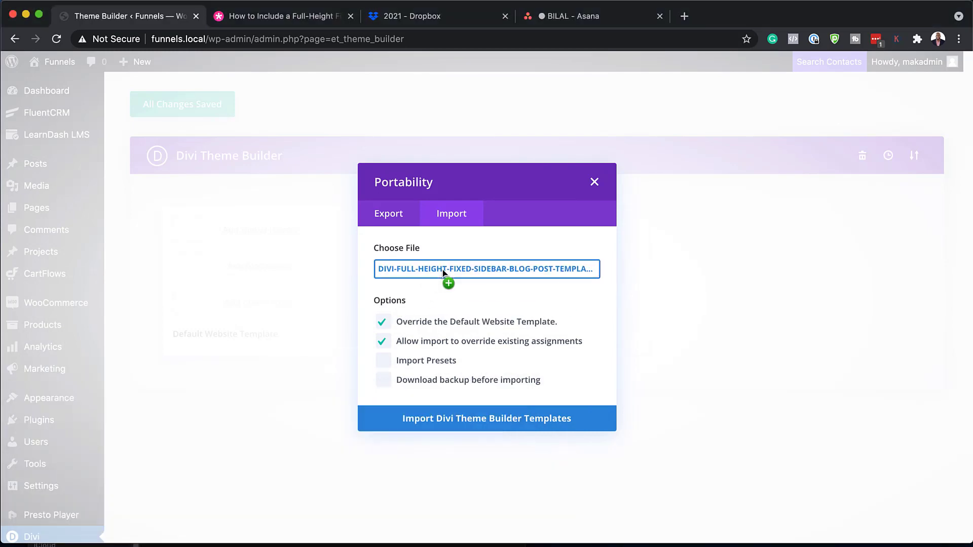
pyautogui.click(480, 421)
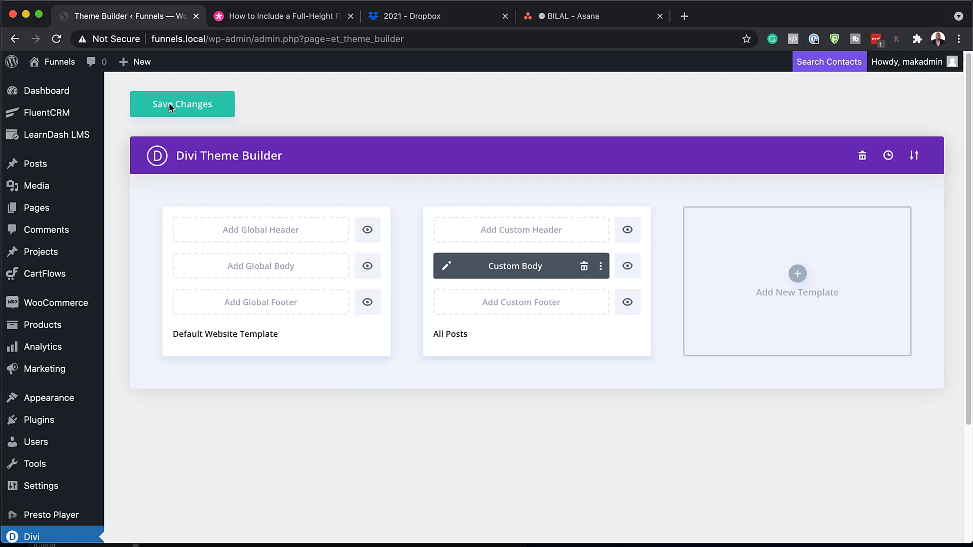
# Open All Posts in a new tab and view the live Hello world! post.
pyautogui.moveTo(50, 167)
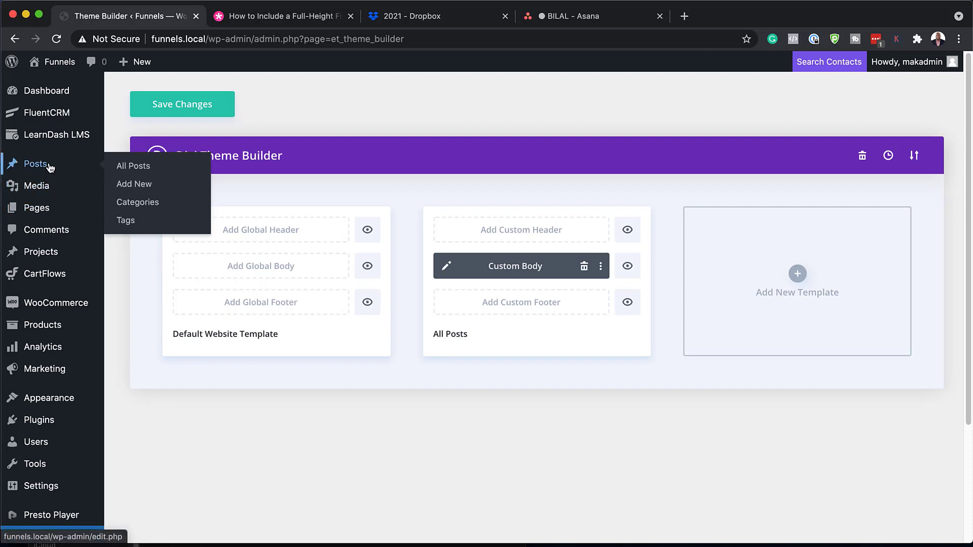
pyautogui.keyDown('super'); pyautogui.click(144, 171); pyautogui.keyUp('super')
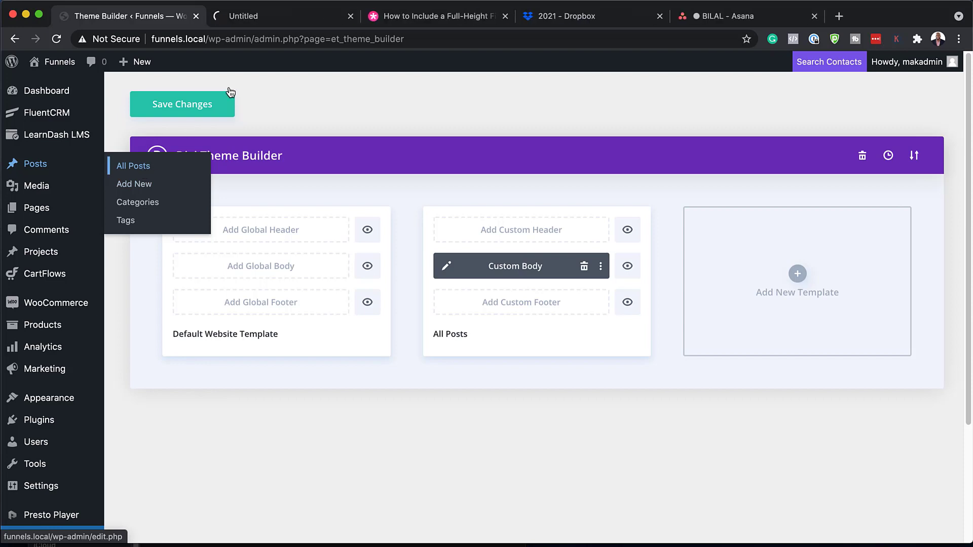
pyautogui.click(299, 18)
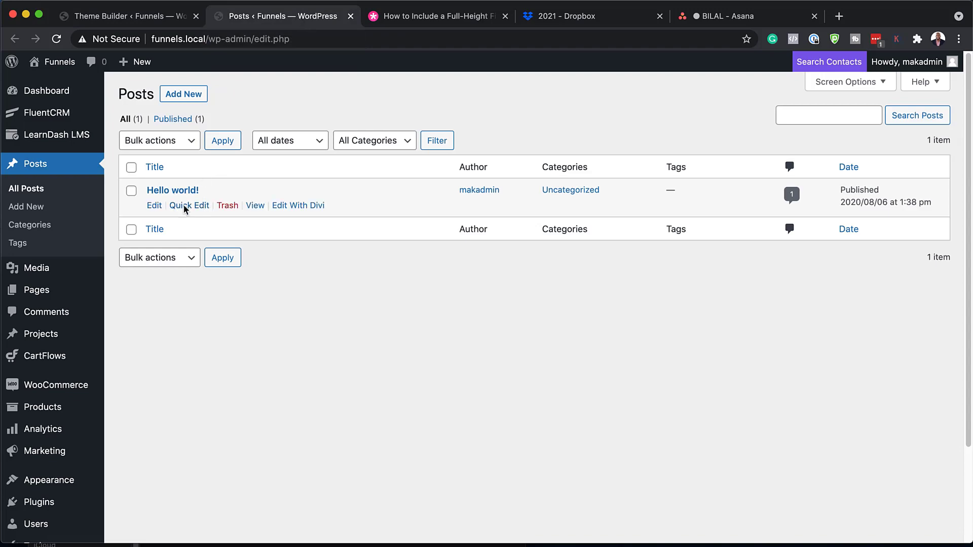
pyautogui.click(255, 206)
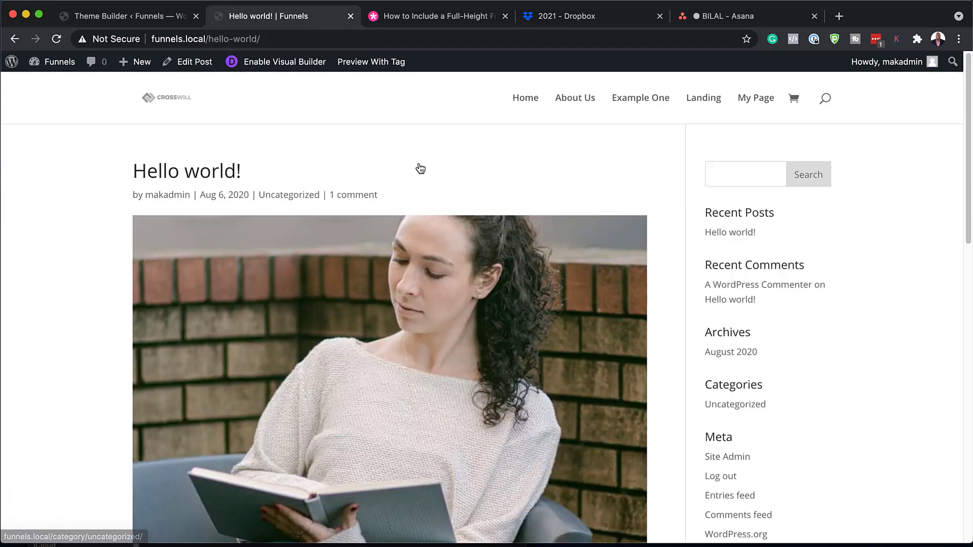
pyautogui.scroll(-5, 608, 284)
pyautogui.scroll(-5, 619, 293)
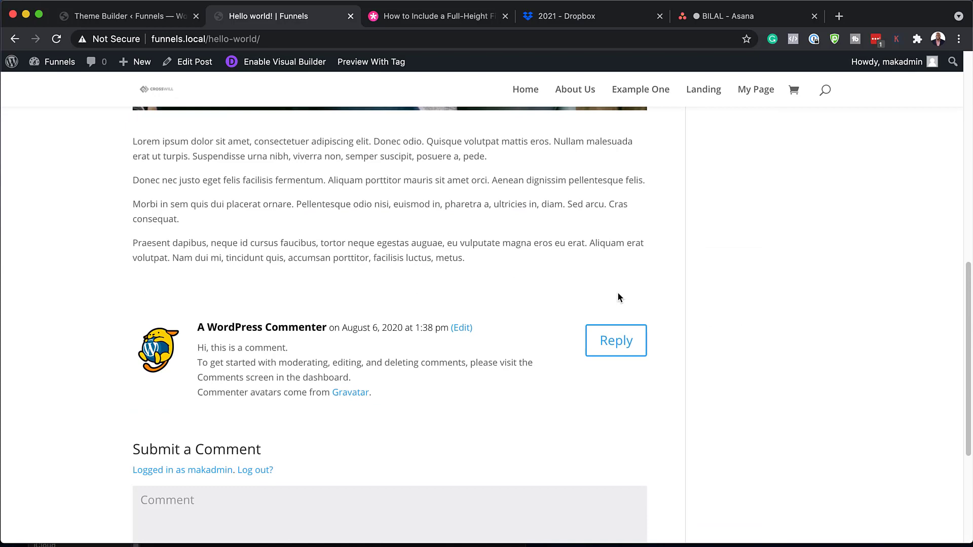
pyautogui.scroll(10, 617, 292)
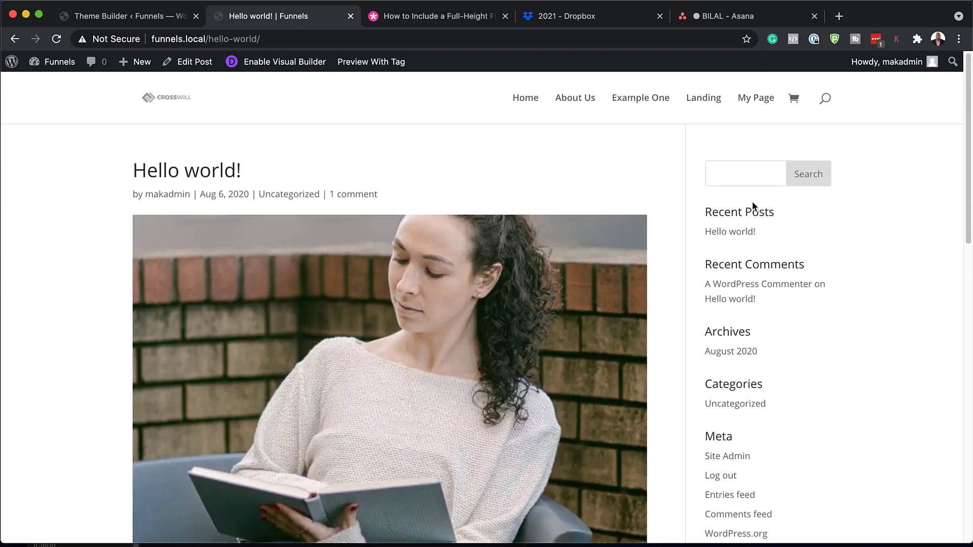
pyautogui.scroll(-10, 662, 362)
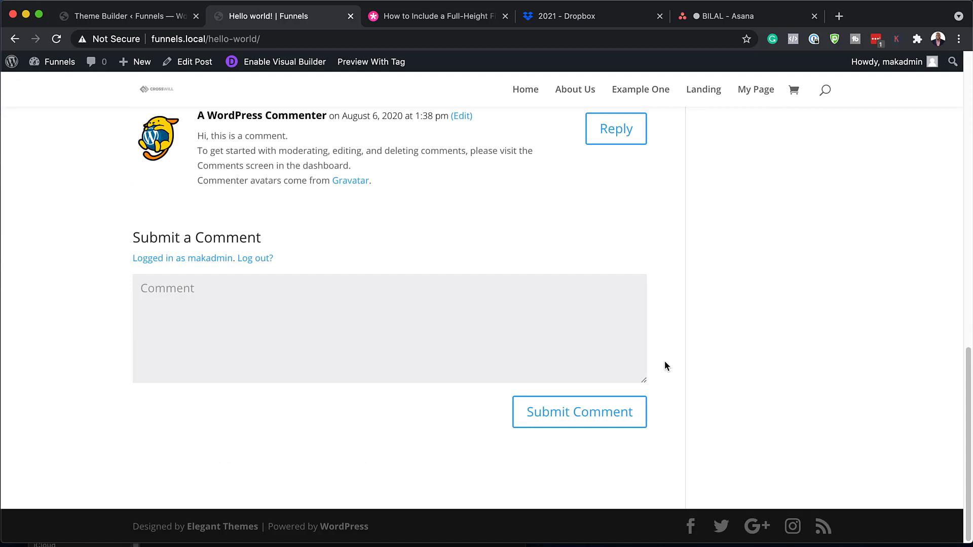
pyautogui.scroll(10, 665, 361)
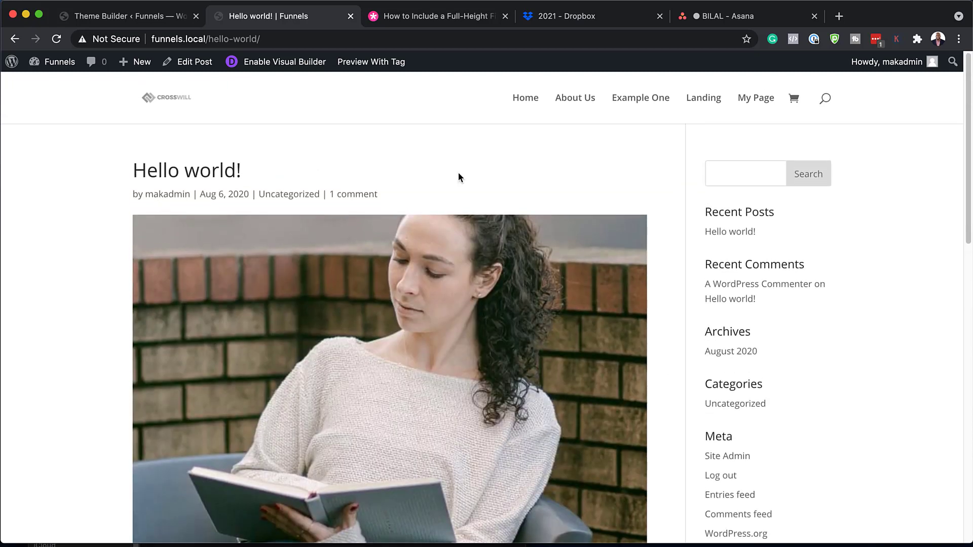
pyautogui.click(167, 15)
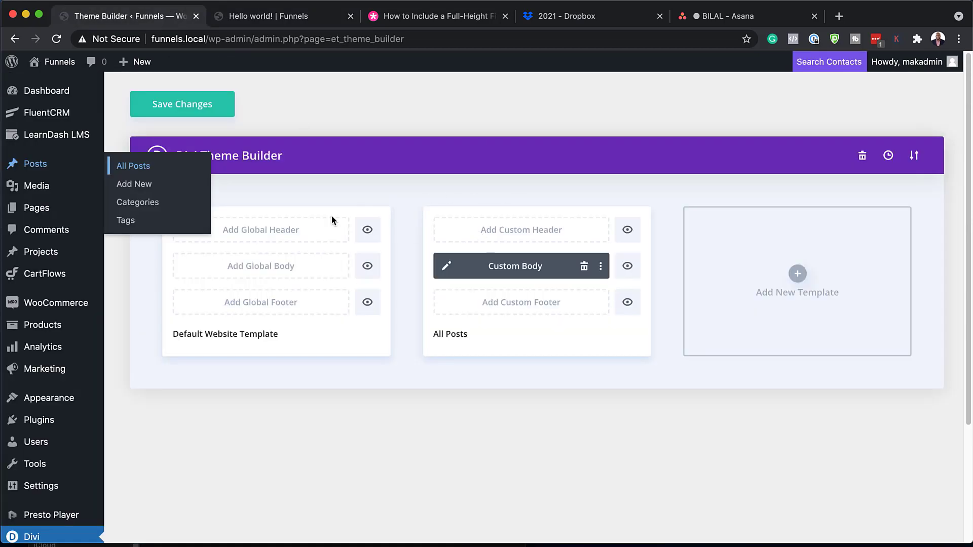
pyautogui.click(187, 108)
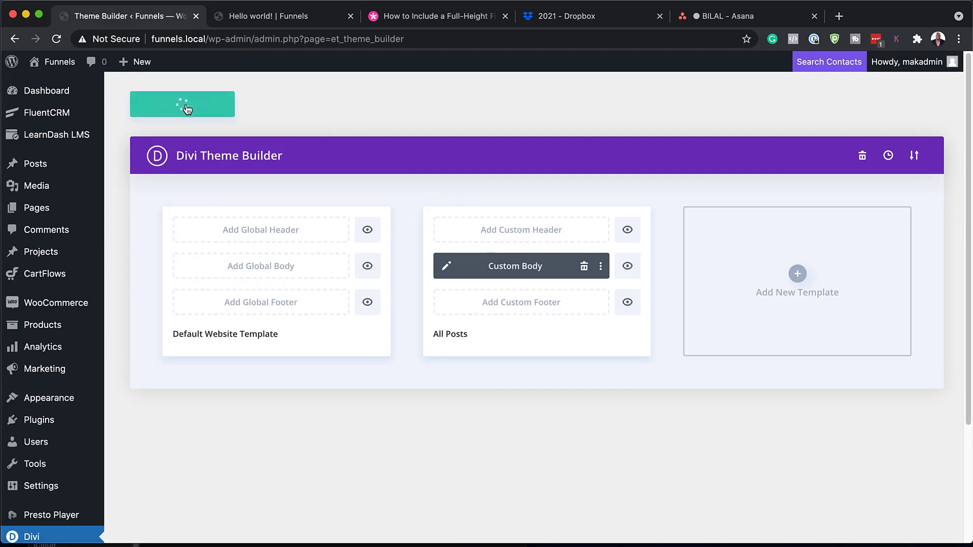
pyautogui.click(304, 18)
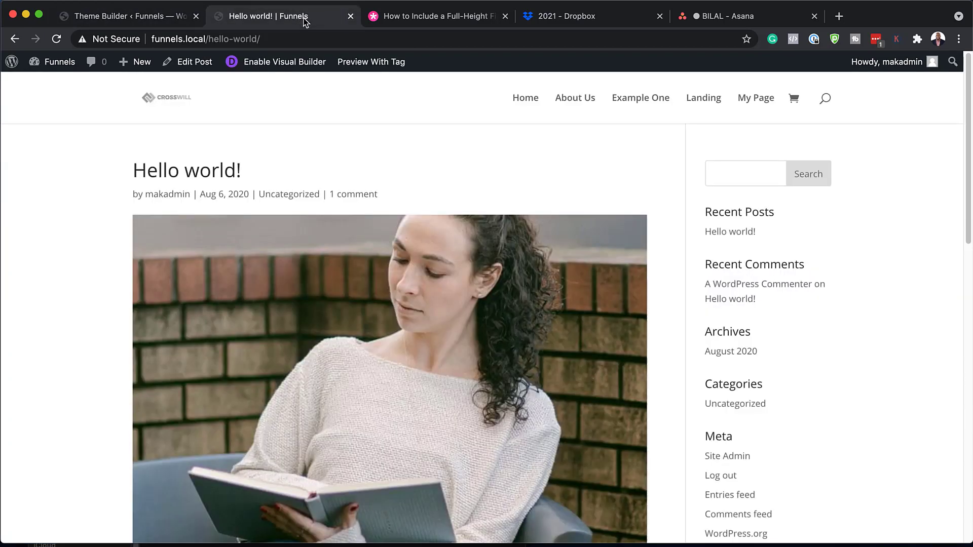
pyautogui.click(57, 40)
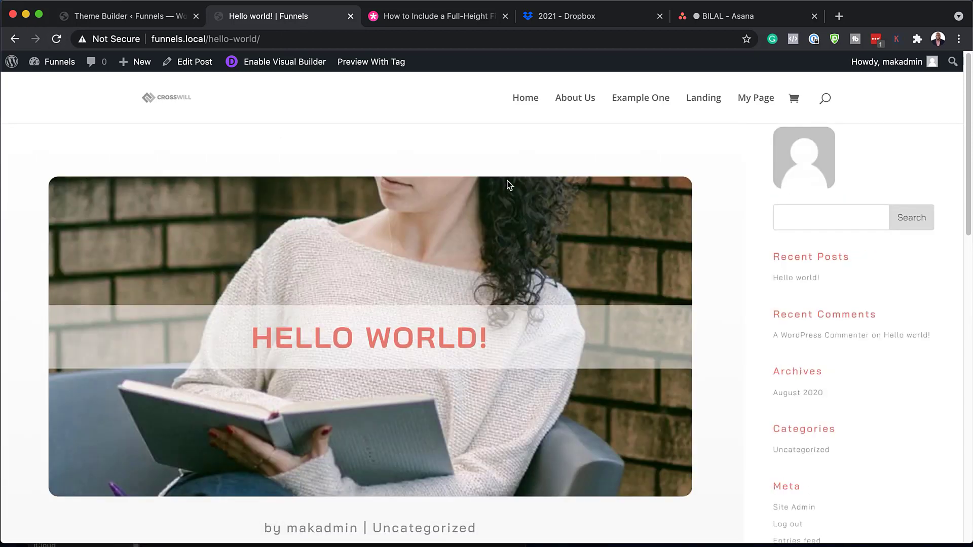
pyautogui.scroll(-4, 832, 329)
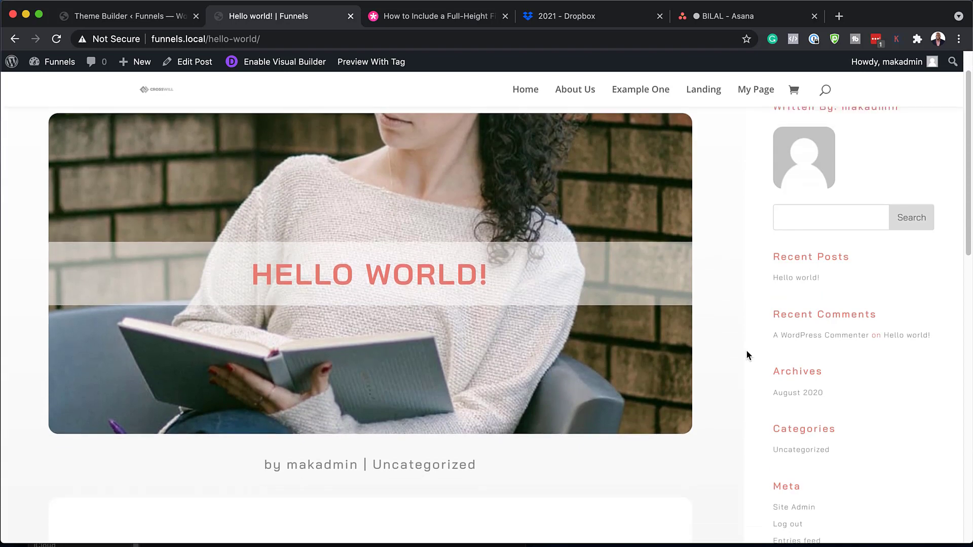
pyautogui.scroll(-5, 720, 344)
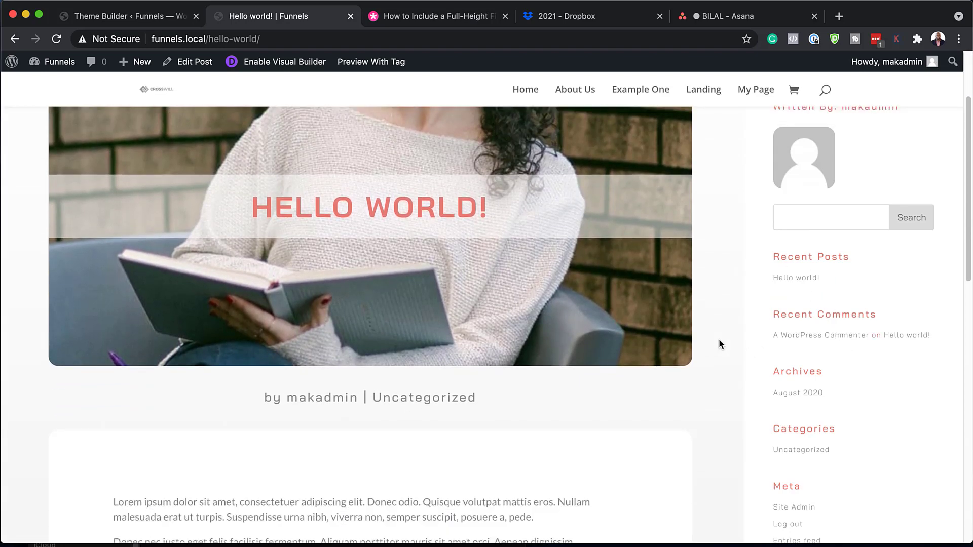
pyautogui.scroll(-10, 720, 339)
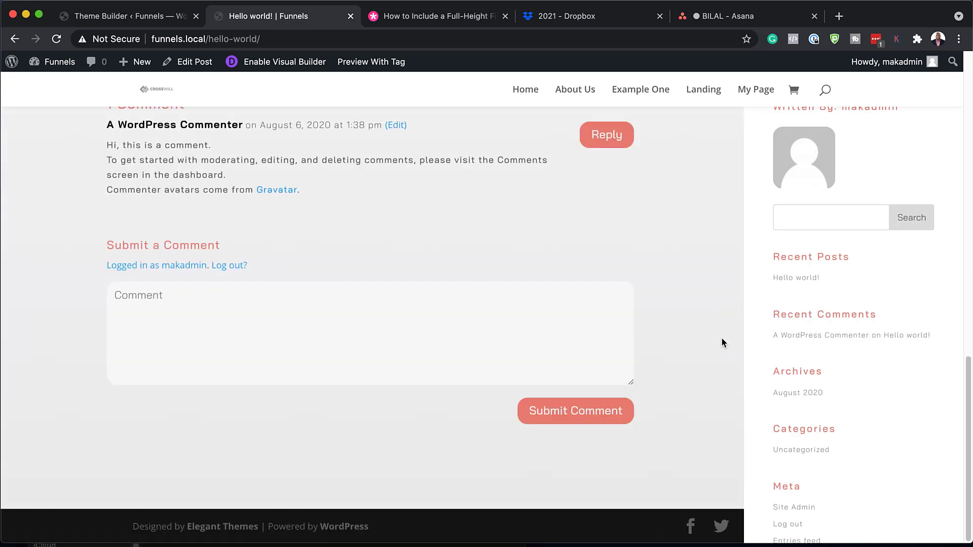
pyautogui.scroll(15, 722, 341)
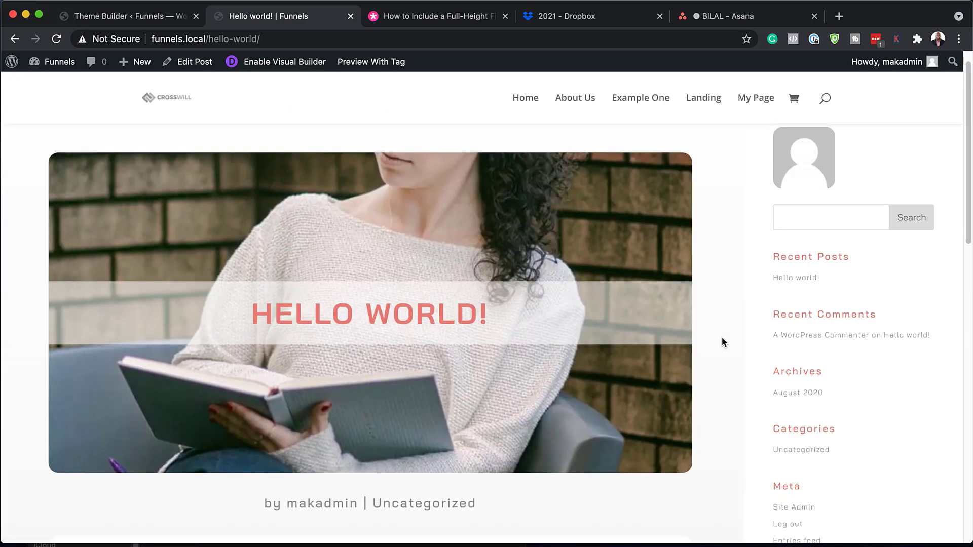
pyautogui.scroll(-15, 722, 341)
pyautogui.scroll(12, 722, 340)
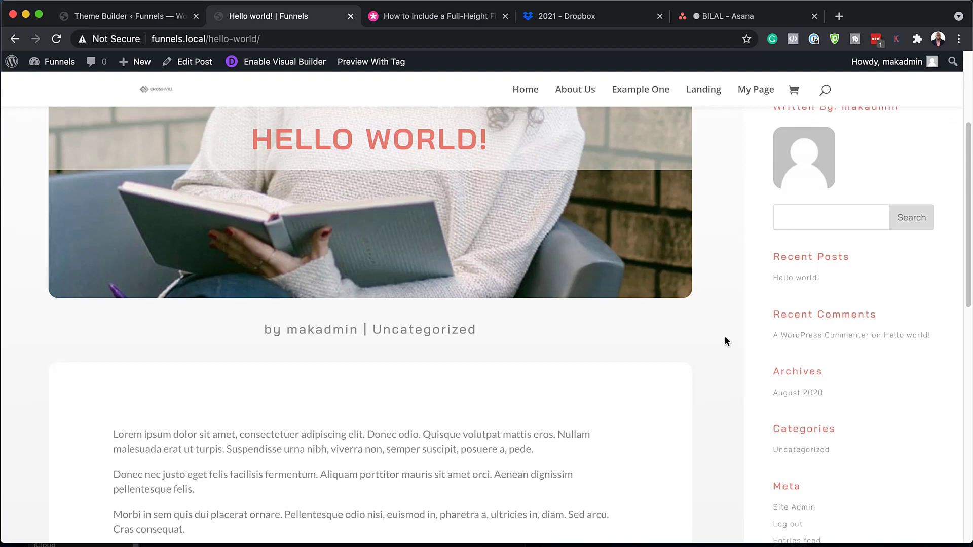
pyautogui.scroll(4, 725, 341)
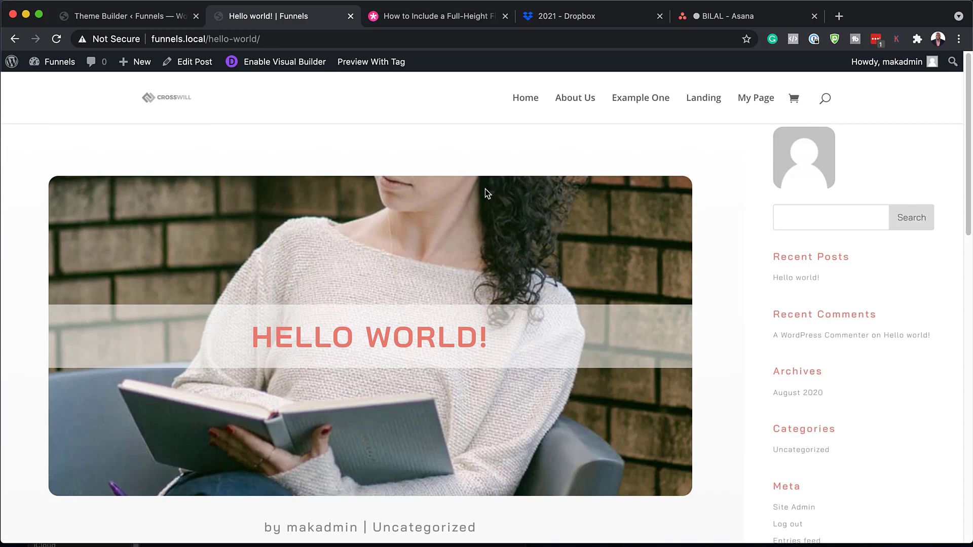
# Edit the All Posts custom body layout and open the Post Title's background image settings.
pyautogui.click(139, 20)
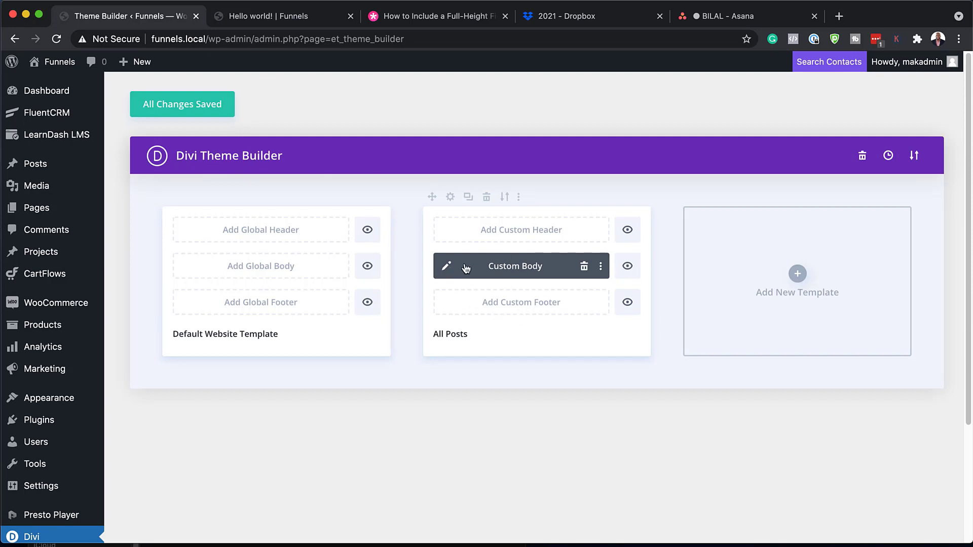
pyautogui.click(448, 267)
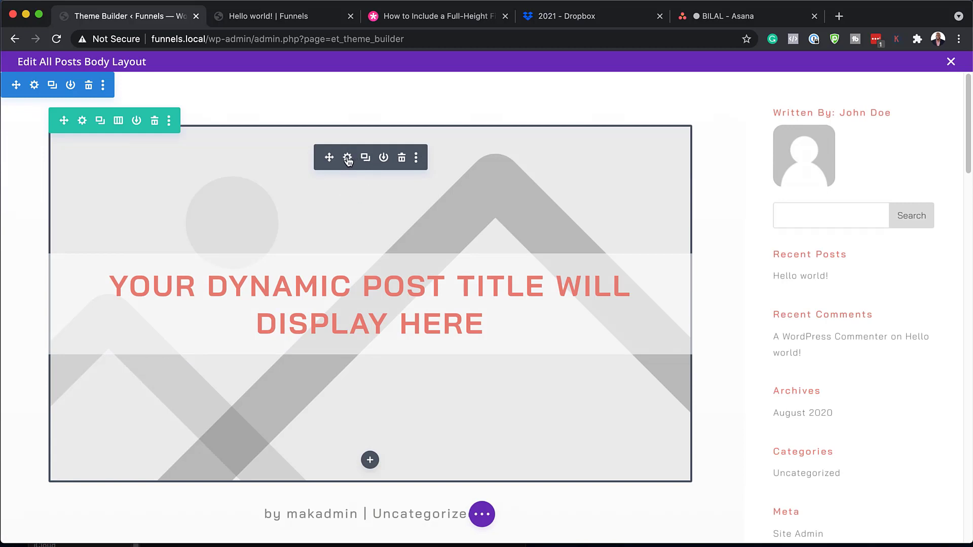
pyautogui.click(348, 158)
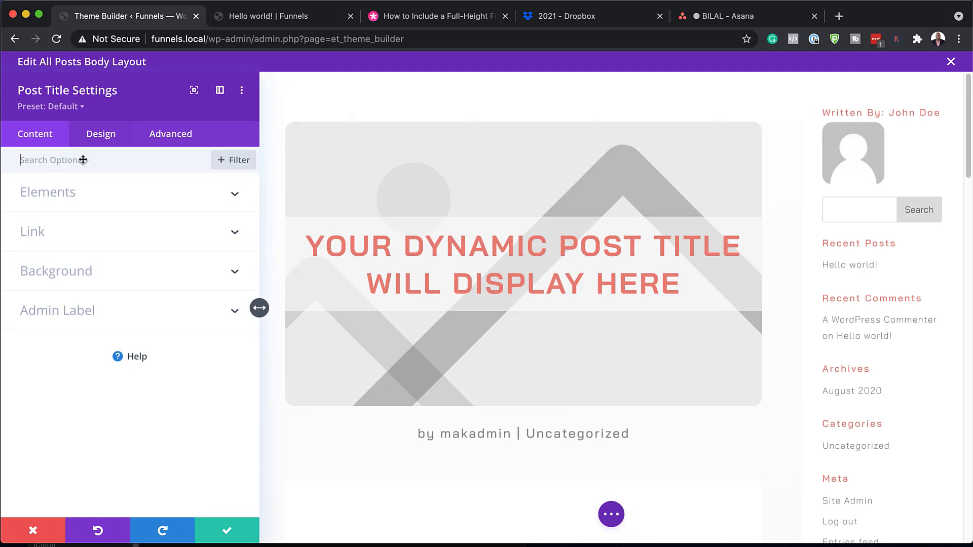
pyautogui.click(83, 274)
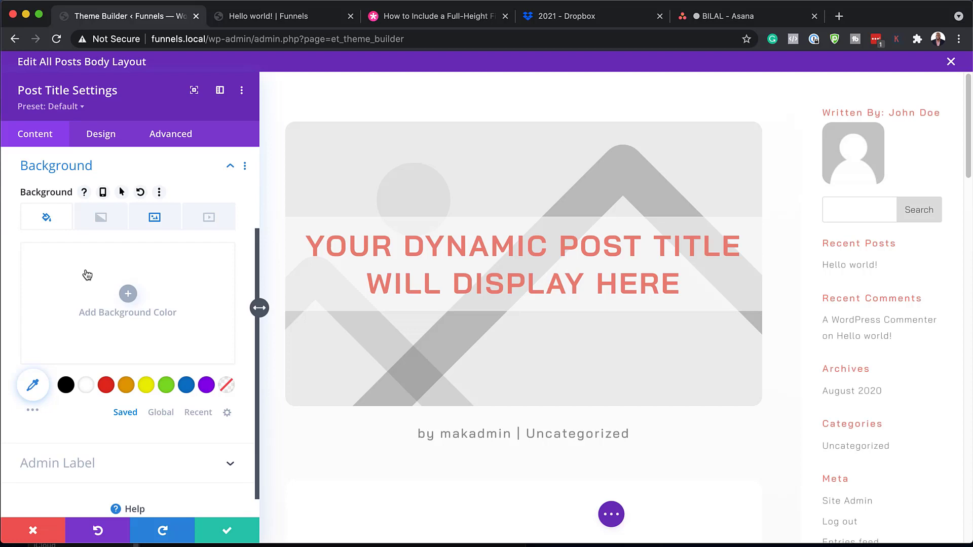
pyautogui.click(164, 220)
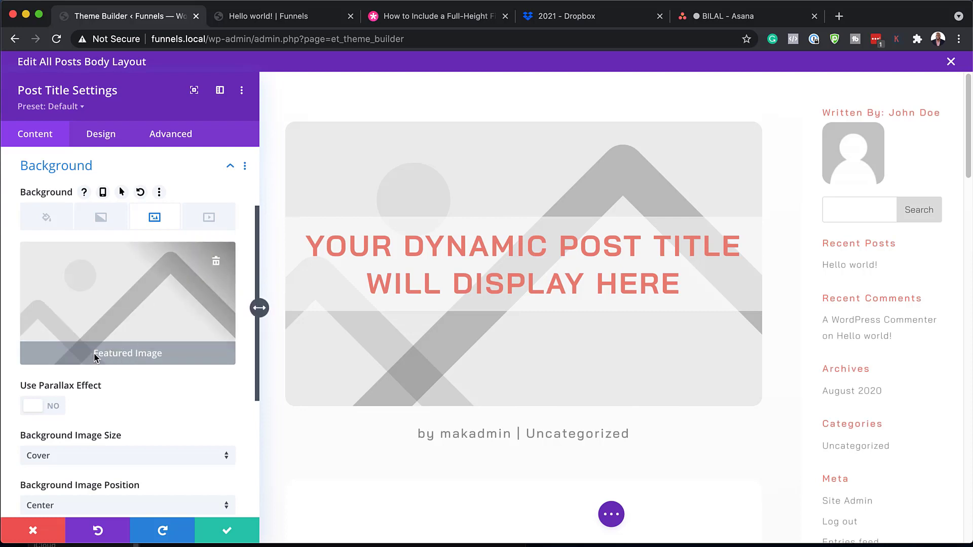
pyautogui.moveTo(94, 353); pyautogui.dragTo(164, 354)
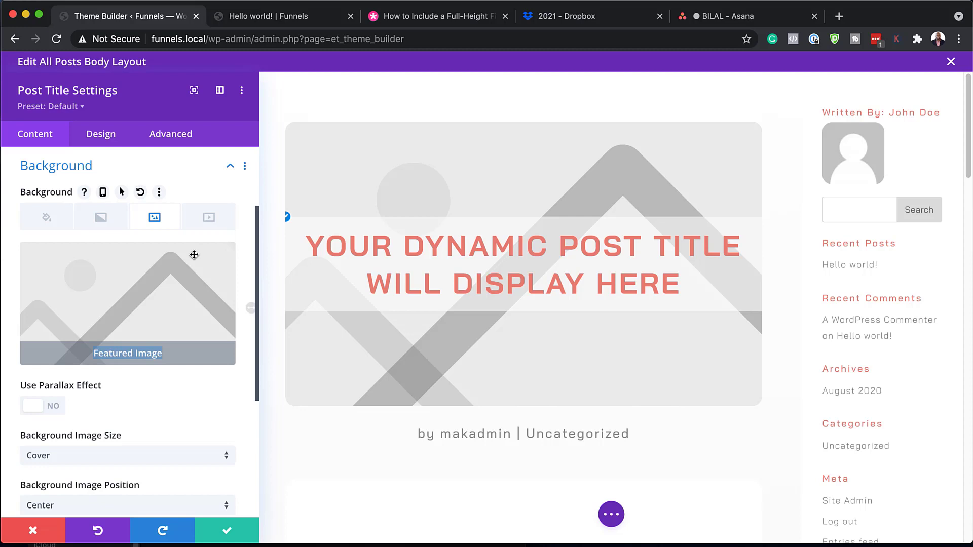
# Set the post title font to Poppins with Bold weight.
pyautogui.click(291, 223)
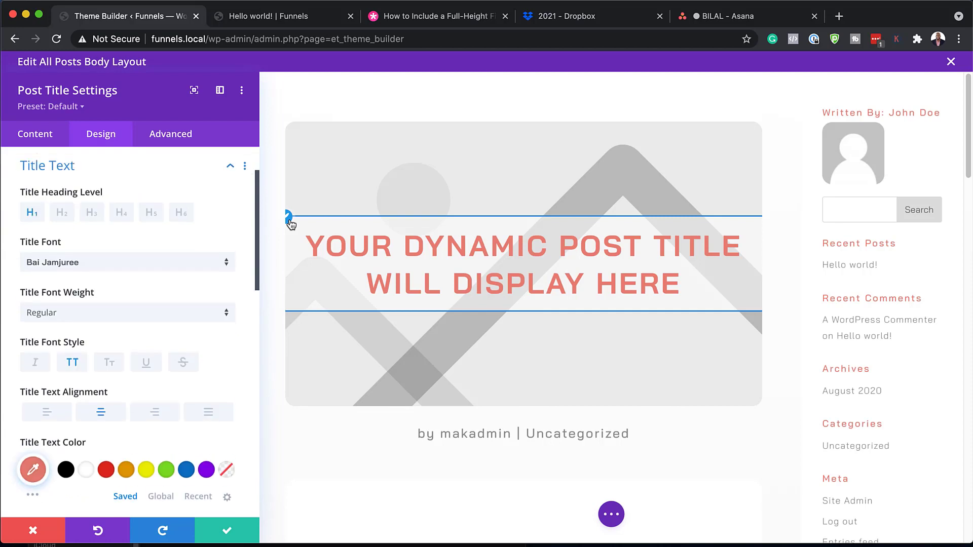
pyautogui.click(113, 264)
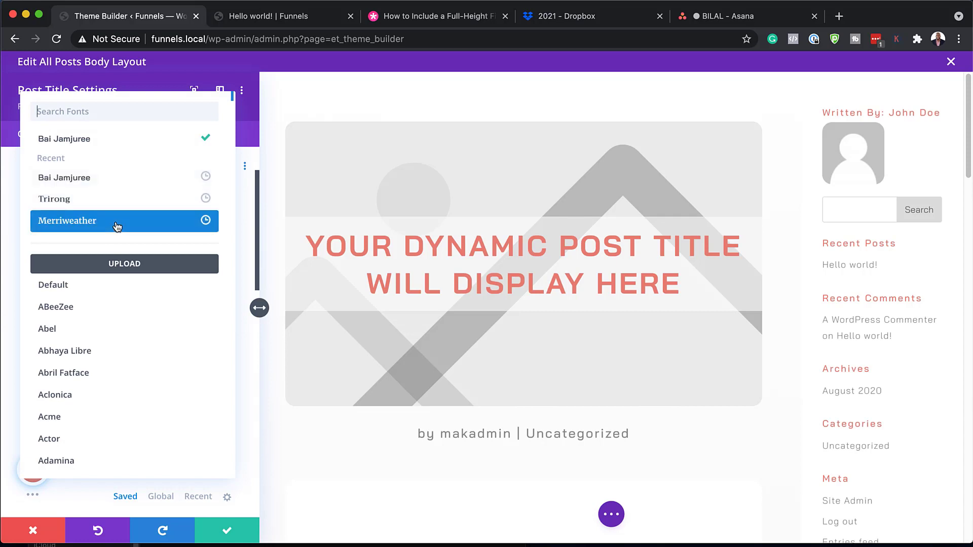
pyautogui.click(117, 227)
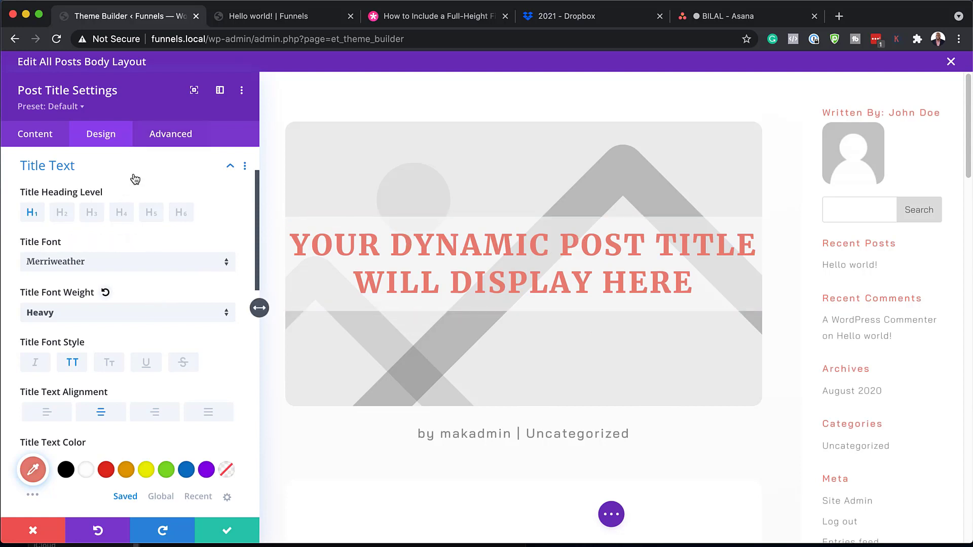
pyautogui.click(120, 263)
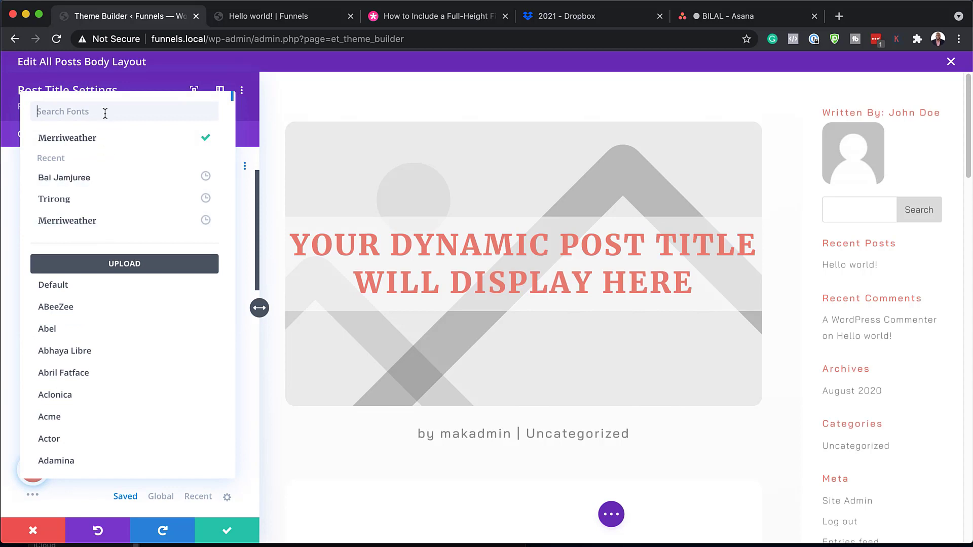
pyautogui.write('popp')
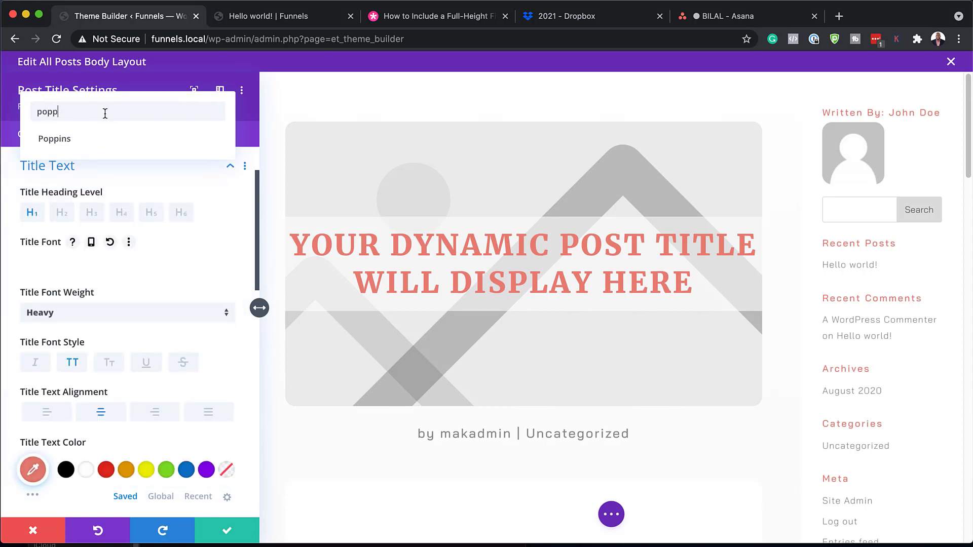
pyautogui.click(94, 139)
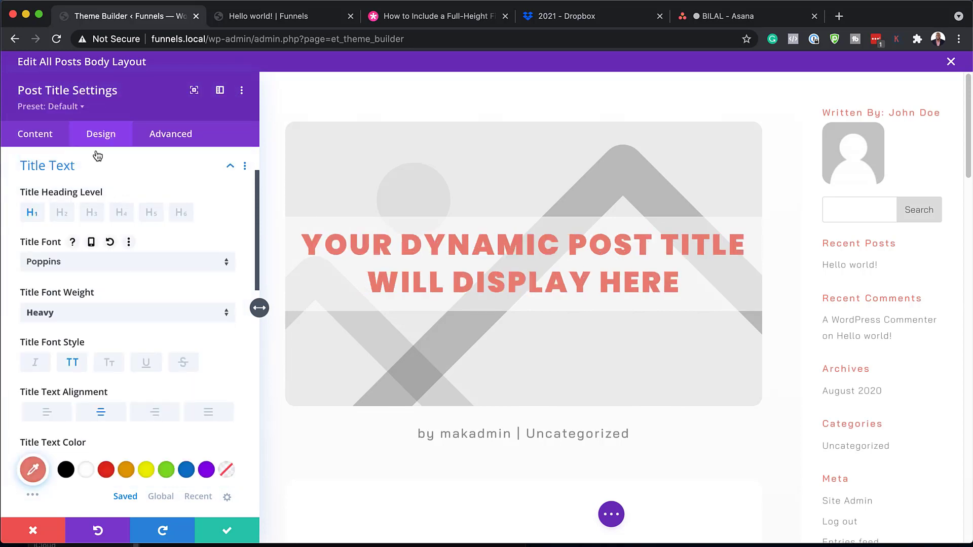
pyautogui.click(74, 322)
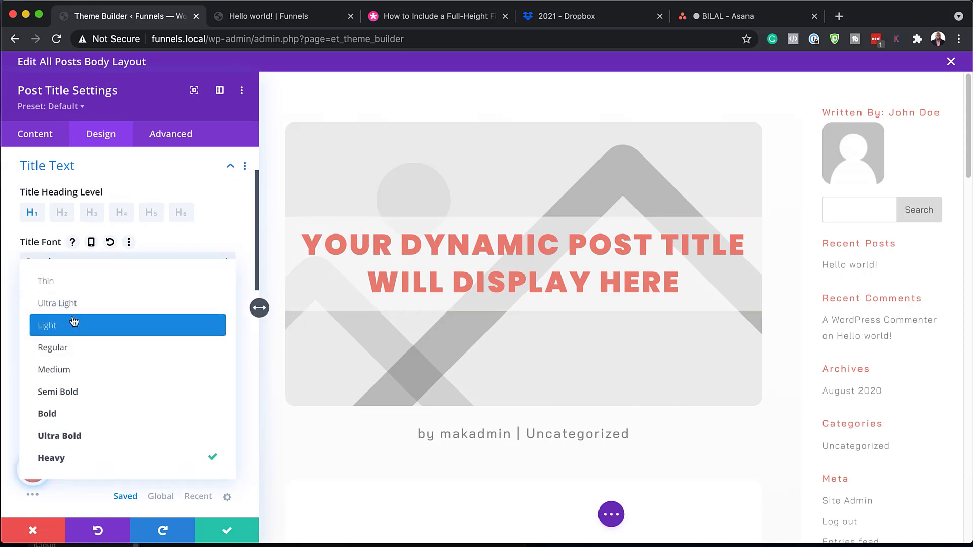
pyautogui.click(112, 414)
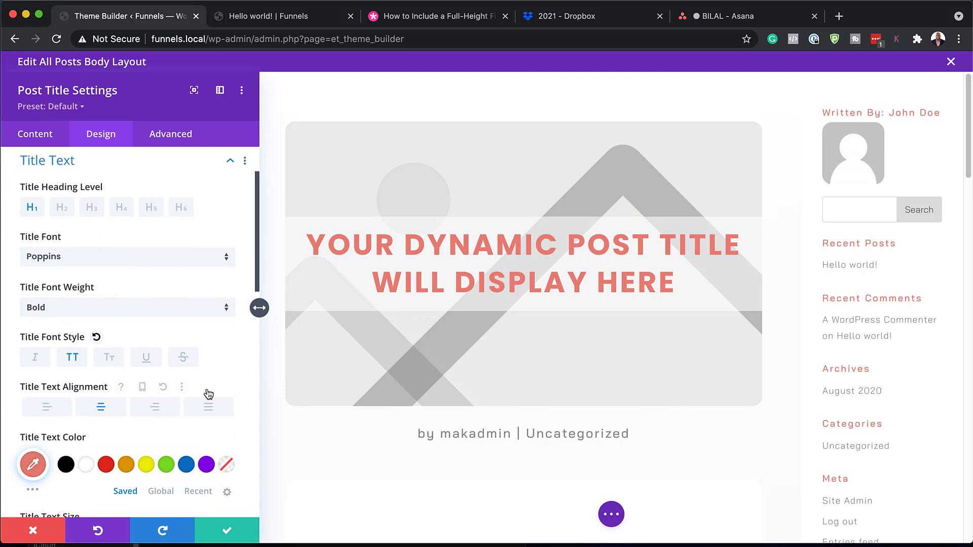
# Colour the title red #e02b20 and step its size down to 41px.
pyautogui.scroll(-3, 208, 394)
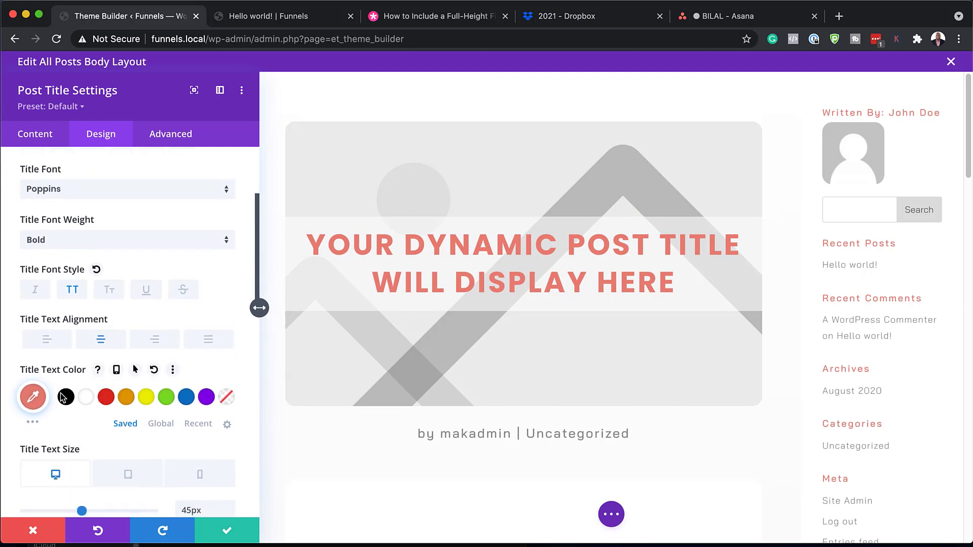
pyautogui.click(64, 397)
pyautogui.click(108, 401)
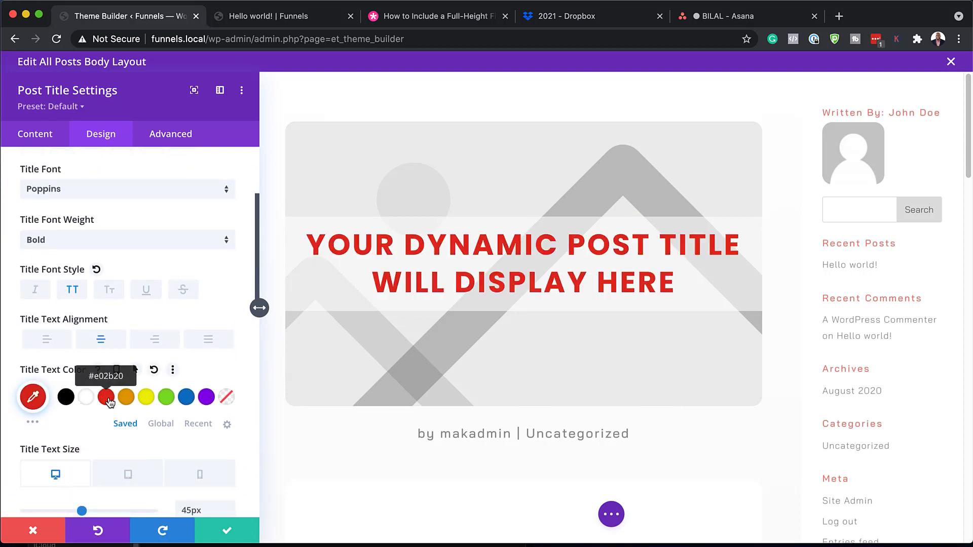
pyautogui.scroll(-3, 213, 385)
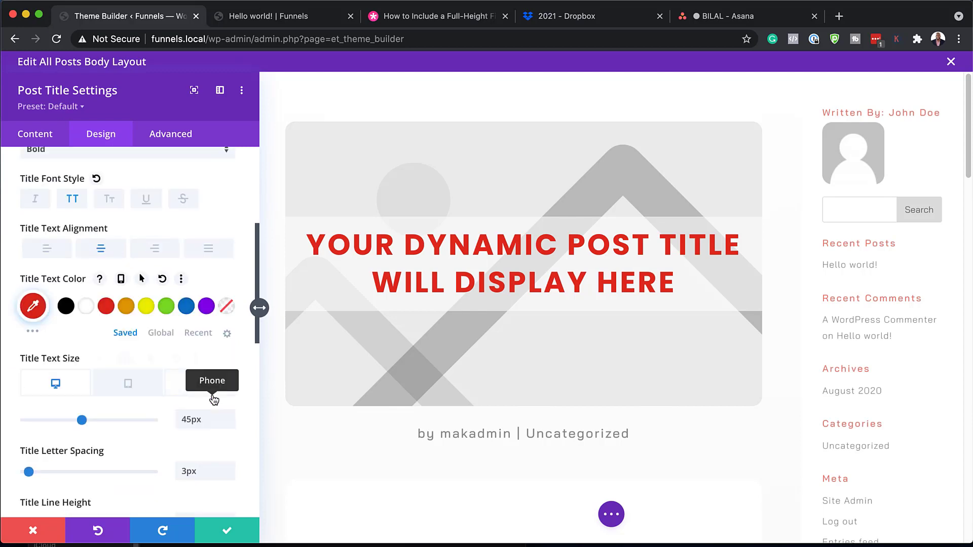
pyautogui.click(229, 424)
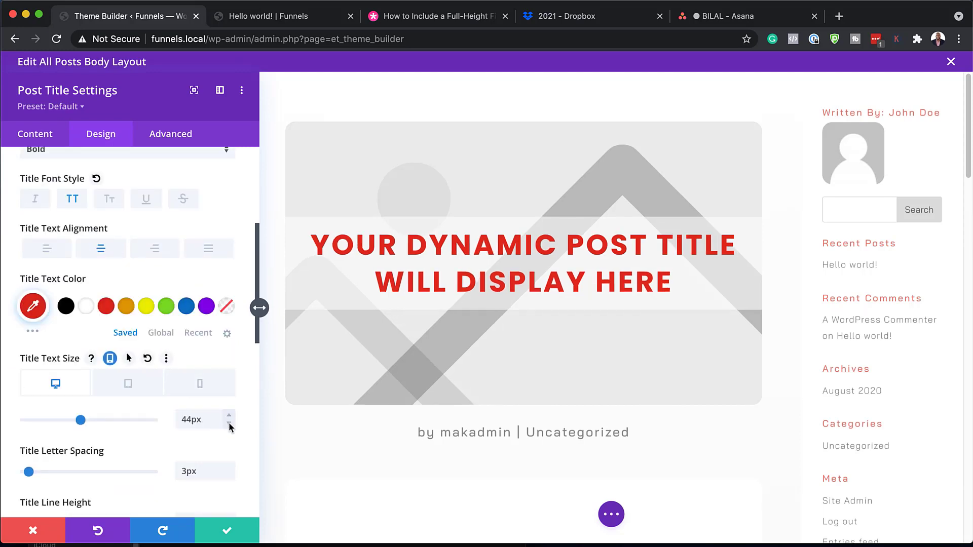
pyautogui.click(229, 423)
pyautogui.click(229, 423)
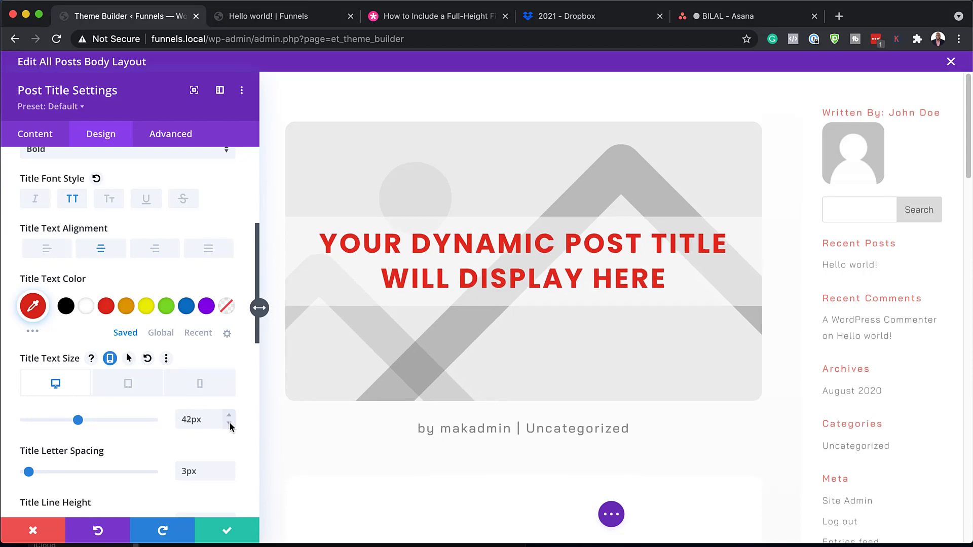
pyautogui.click(229, 423)
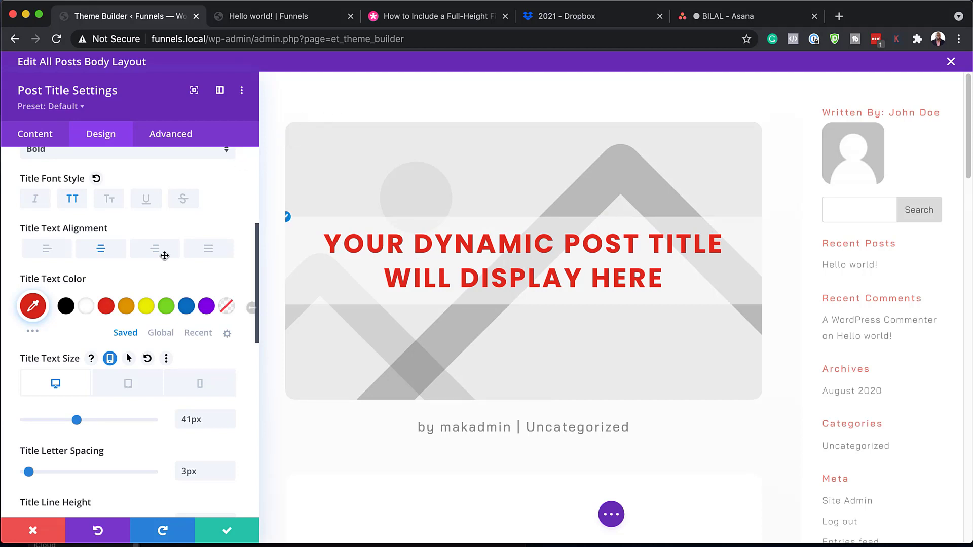
pyautogui.scroll(-15, 172, 355)
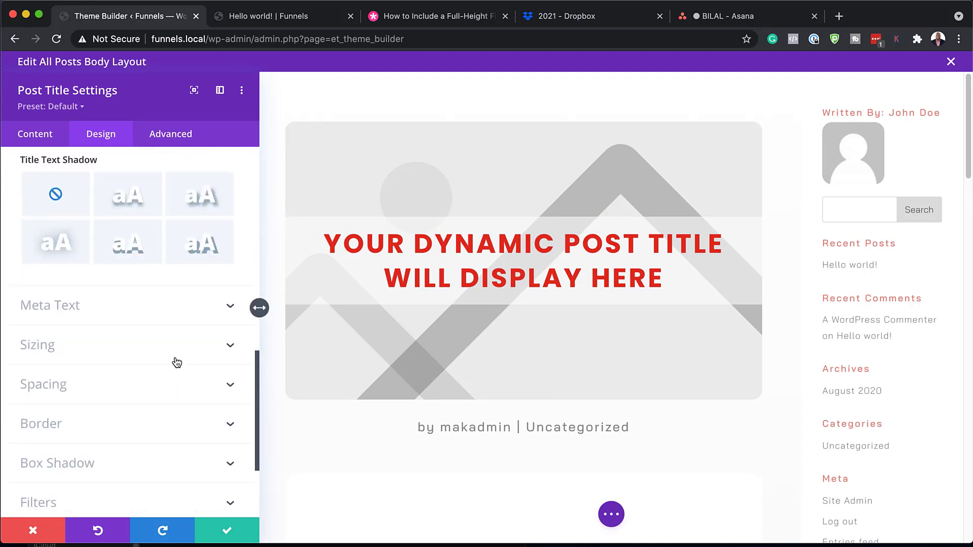
# Lower the post title's rounded corners from 15px to 10px.
pyautogui.scroll(-2, 177, 362)
pyautogui.click(134, 381)
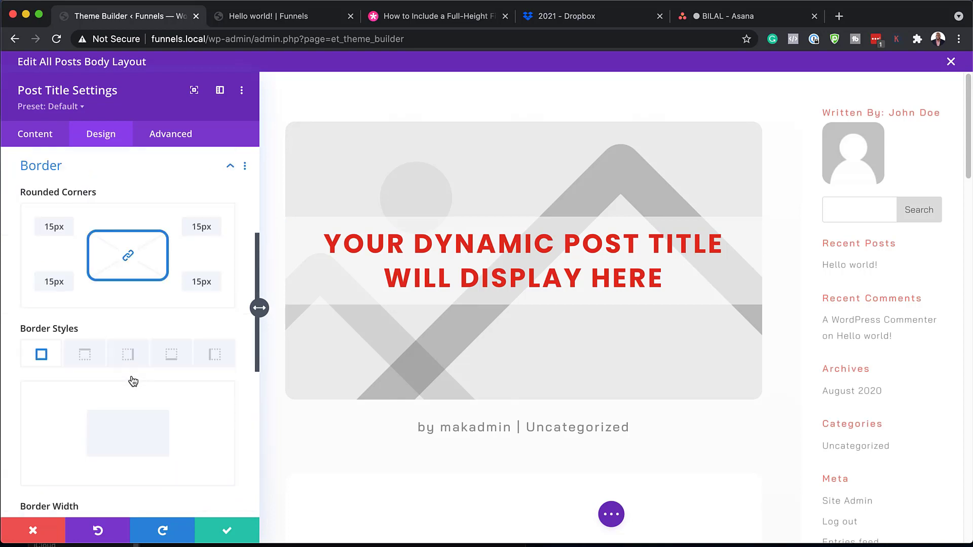
pyautogui.click(66, 230)
pyautogui.click(66, 231)
pyautogui.click(66, 230)
pyautogui.click(66, 230)
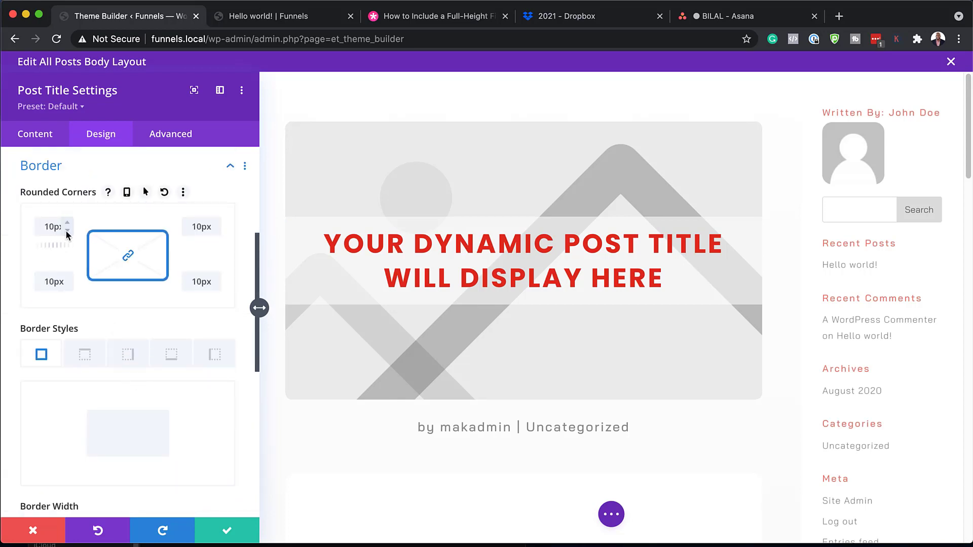
pyautogui.click(67, 230)
pyautogui.click(66, 231)
pyautogui.click(66, 231)
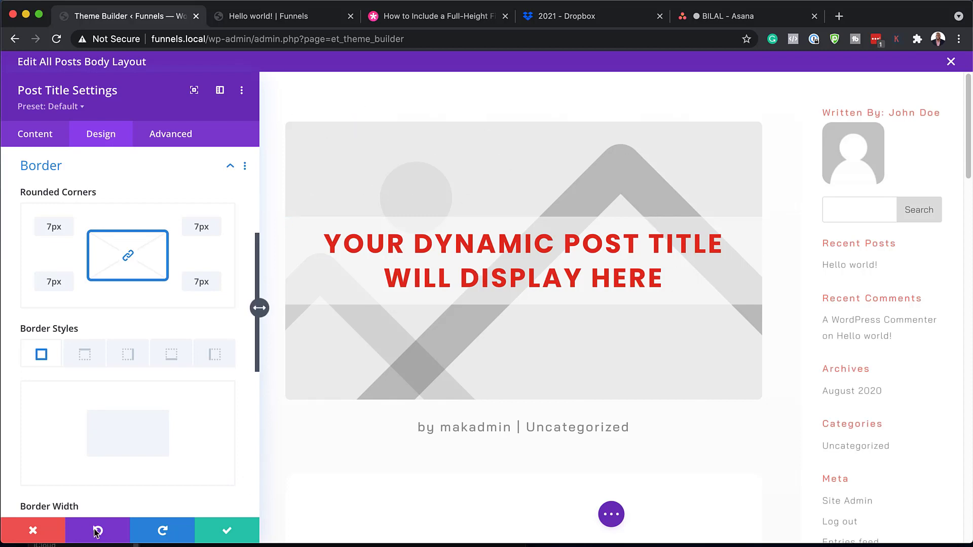
# Discard the title edits and open the meta line module's settings.
pyautogui.click(42, 533)
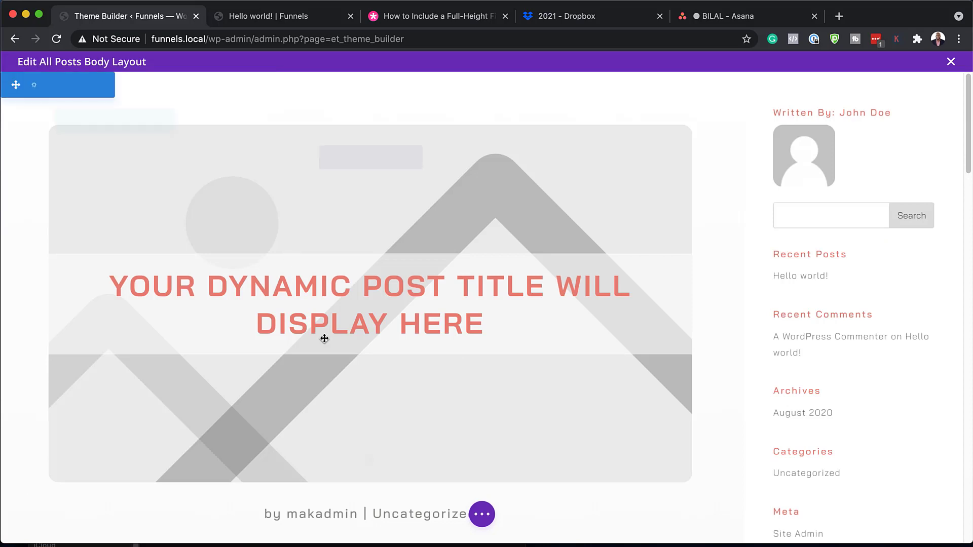
pyautogui.scroll(-3, 326, 337)
pyautogui.scroll(-1, 325, 339)
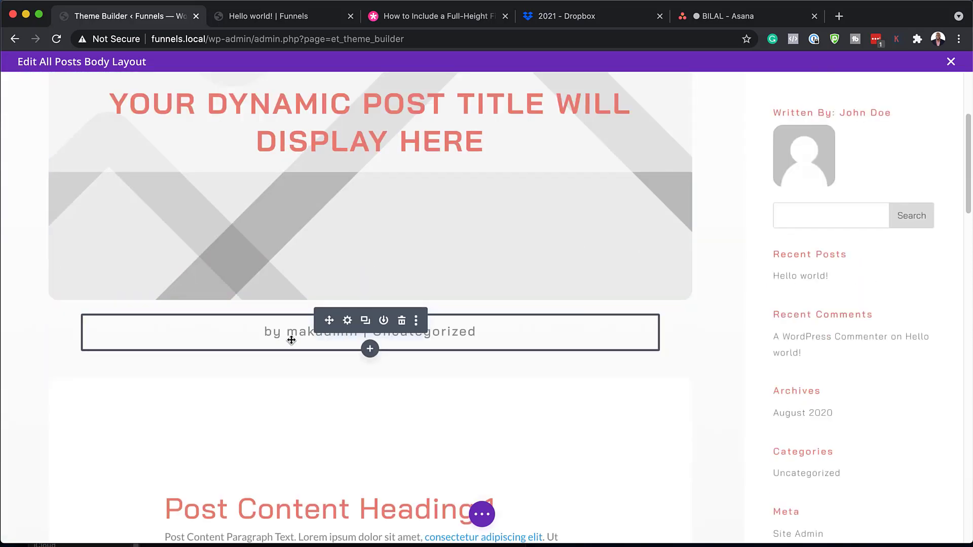
pyautogui.click(347, 321)
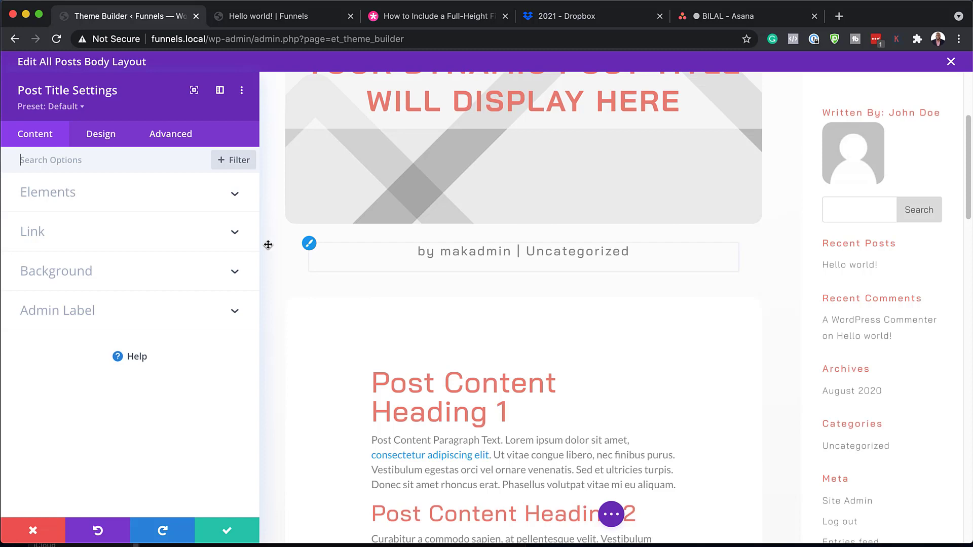
# Toggle author and date under Elements, leaving the author shown and the date hidden.
pyautogui.click(72, 195)
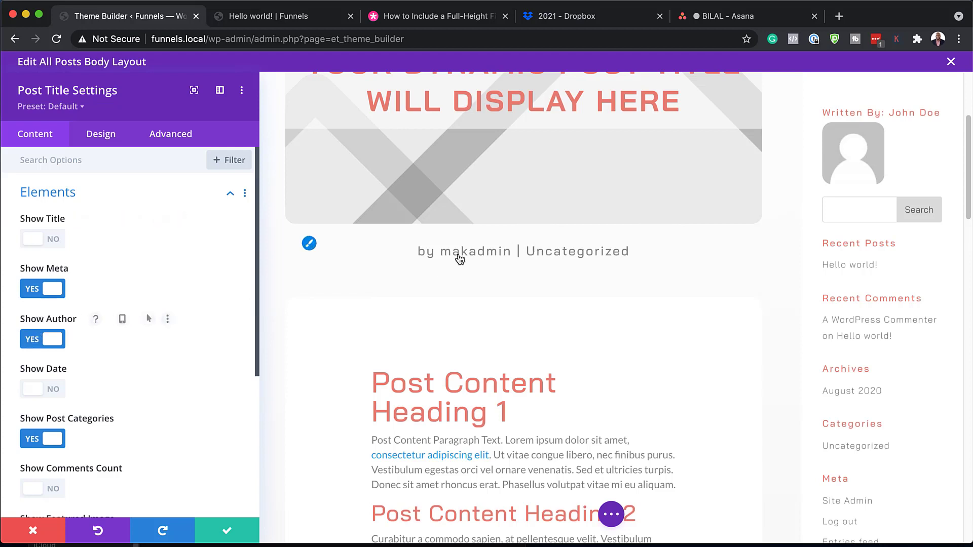
pyautogui.click(32, 343)
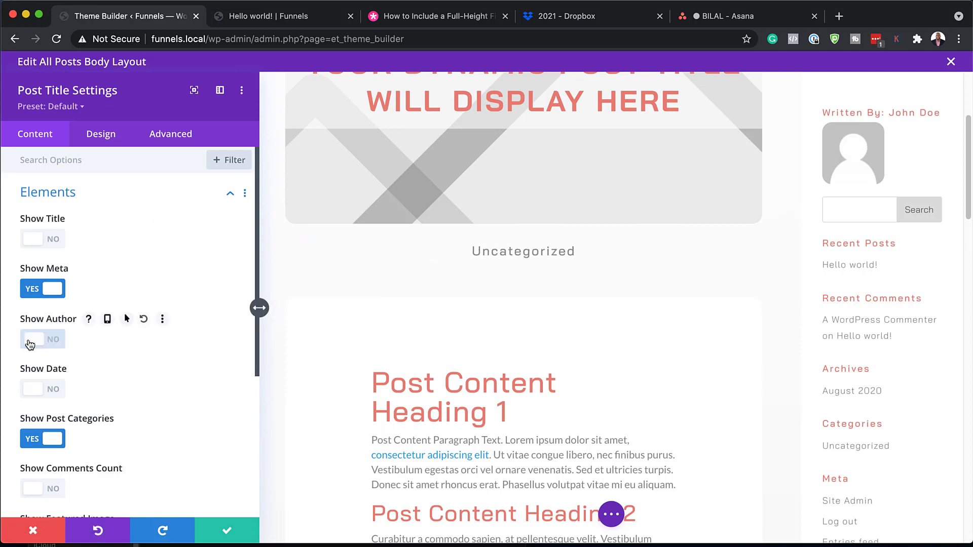
pyautogui.click(52, 346)
pyautogui.click(54, 392)
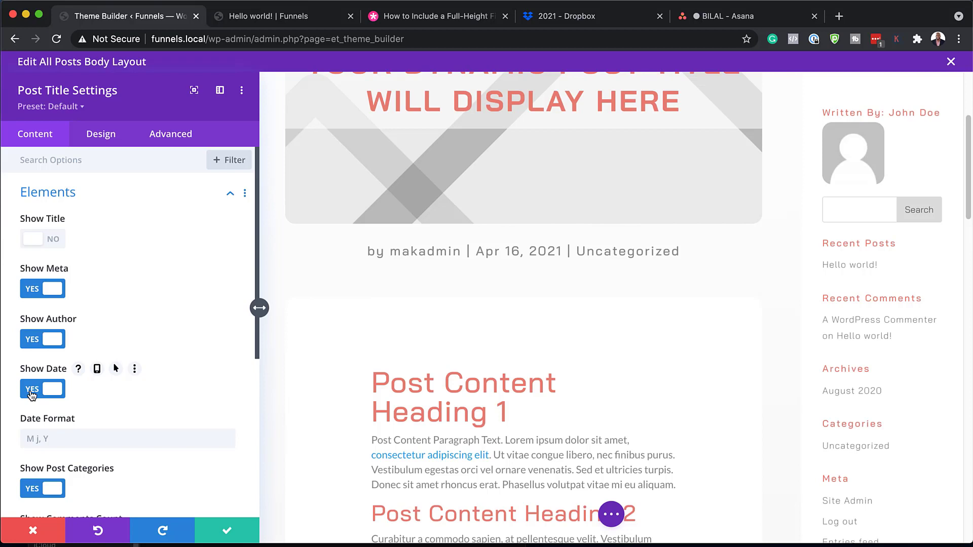
pyautogui.click(141, 440)
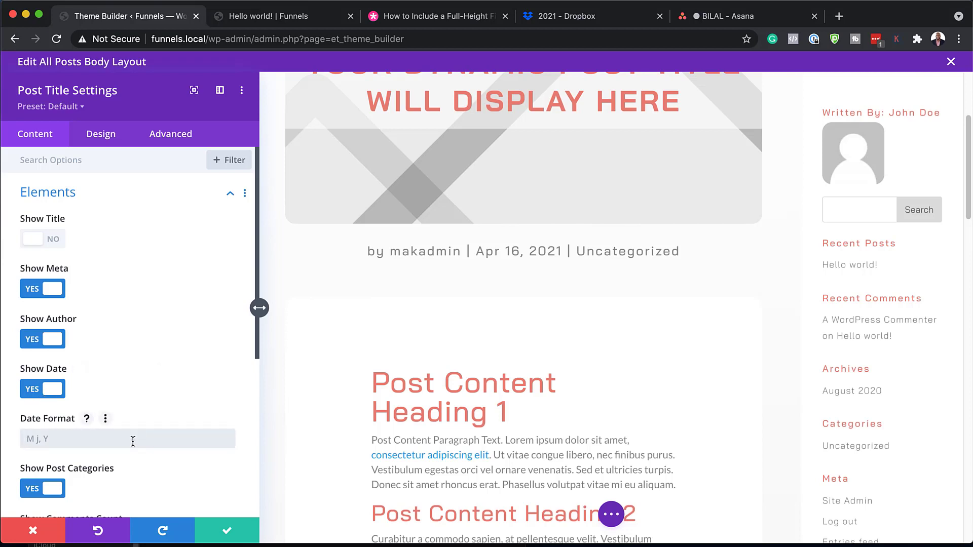
pyautogui.scroll(-3, 171, 431)
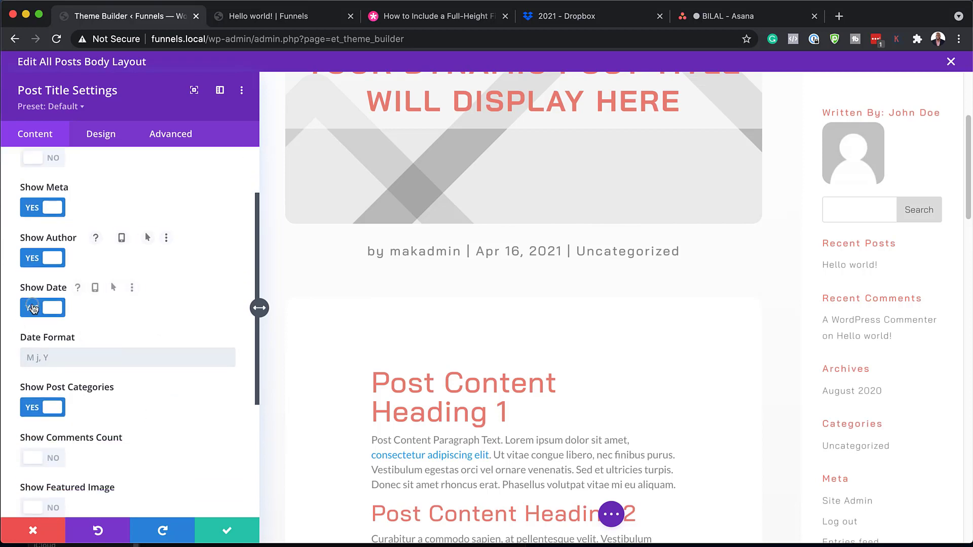
pyautogui.click(34, 309)
pyautogui.scroll(-2, 117, 404)
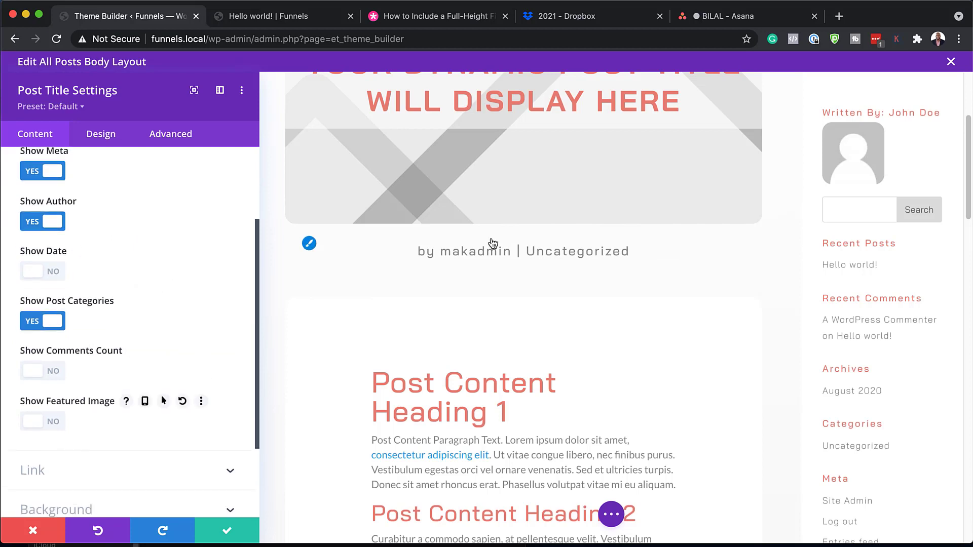
# Try Poppins, black, 17px and 0px letter spacing on the meta text, then escape without keeping it.
pyautogui.click(309, 245)
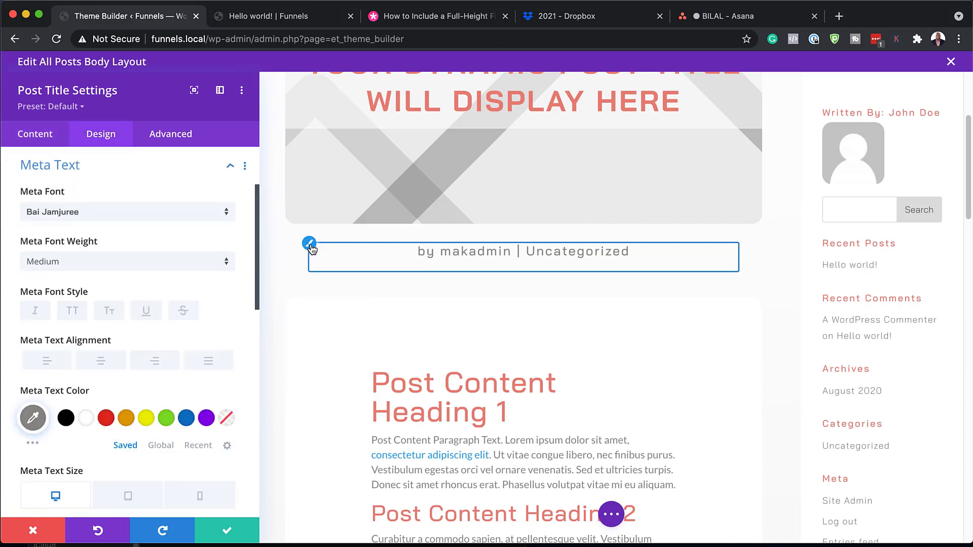
pyautogui.click(134, 215)
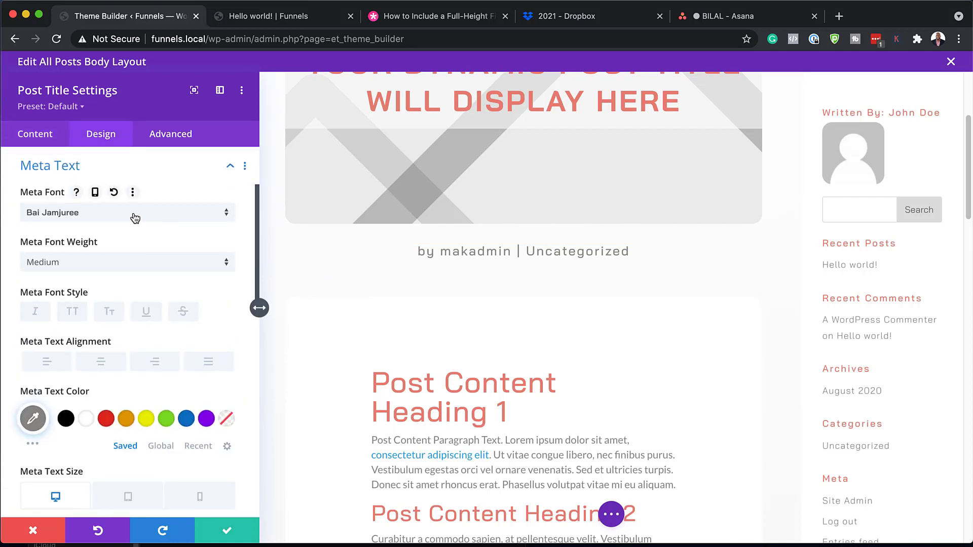
pyautogui.click(133, 185)
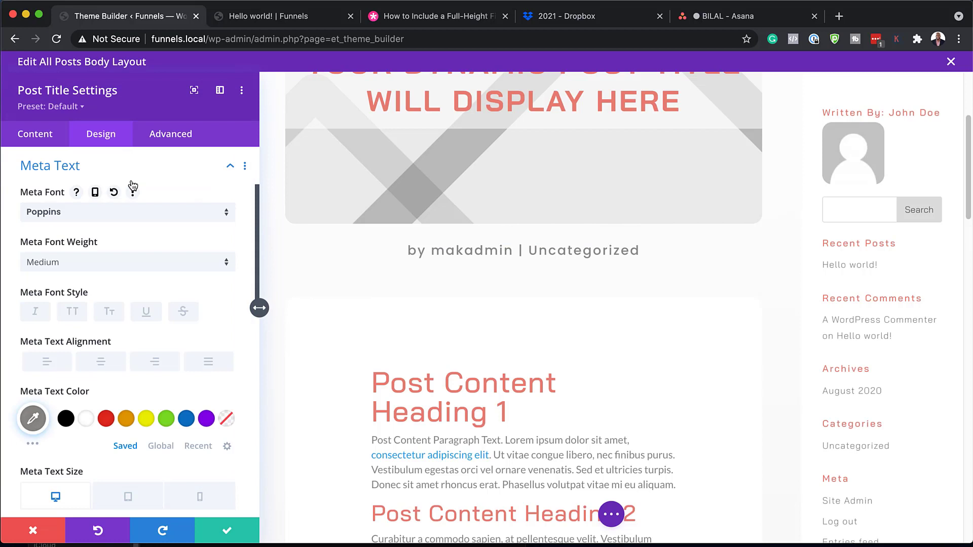
pyautogui.scroll(-3, 171, 357)
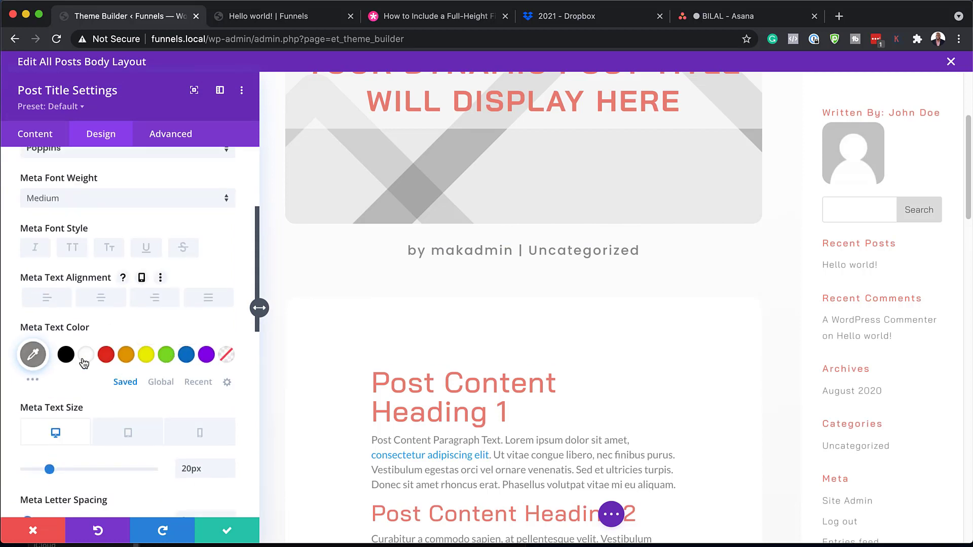
pyautogui.click(70, 357)
pyautogui.scroll(-3, 179, 369)
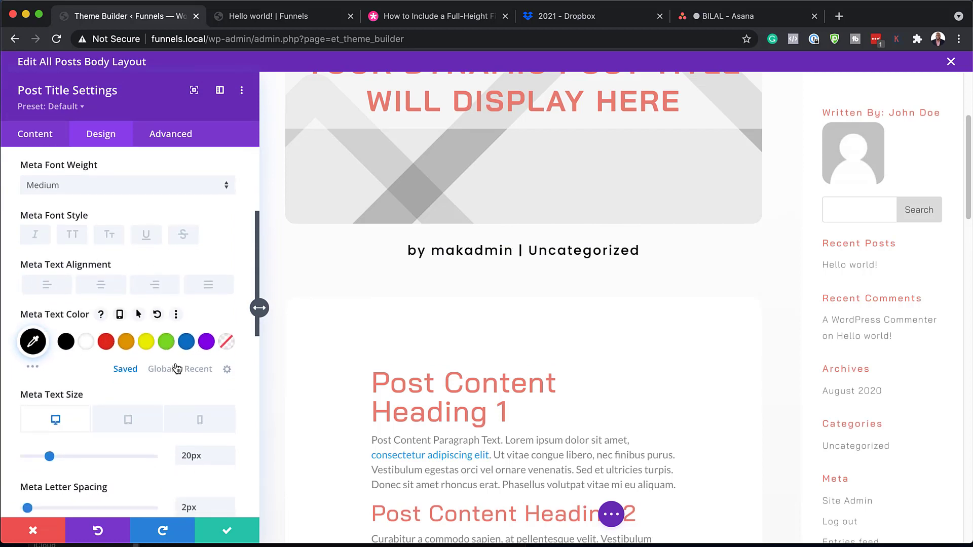
pyautogui.click(229, 388)
pyautogui.click(230, 388)
pyautogui.click(229, 388)
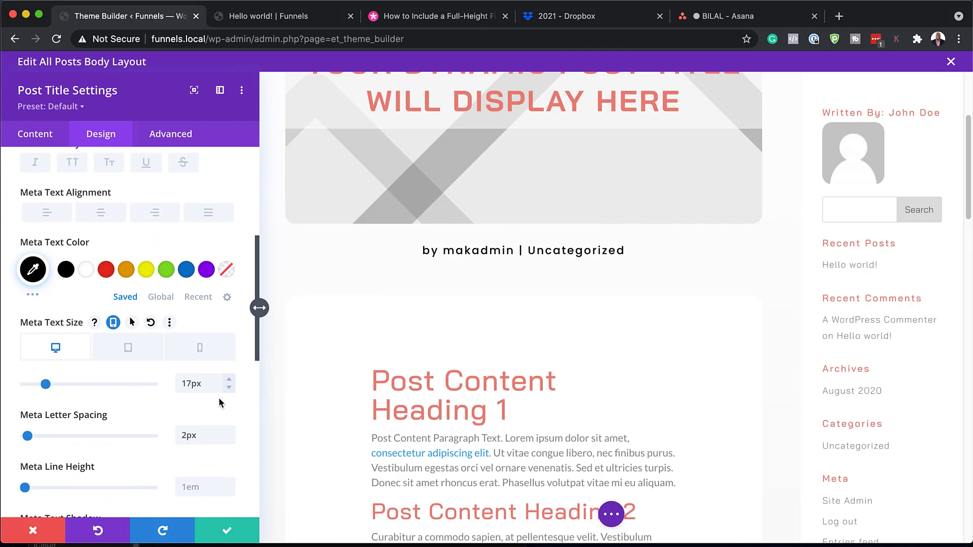
pyautogui.scroll(-1, 219, 403)
pyautogui.click(229, 426)
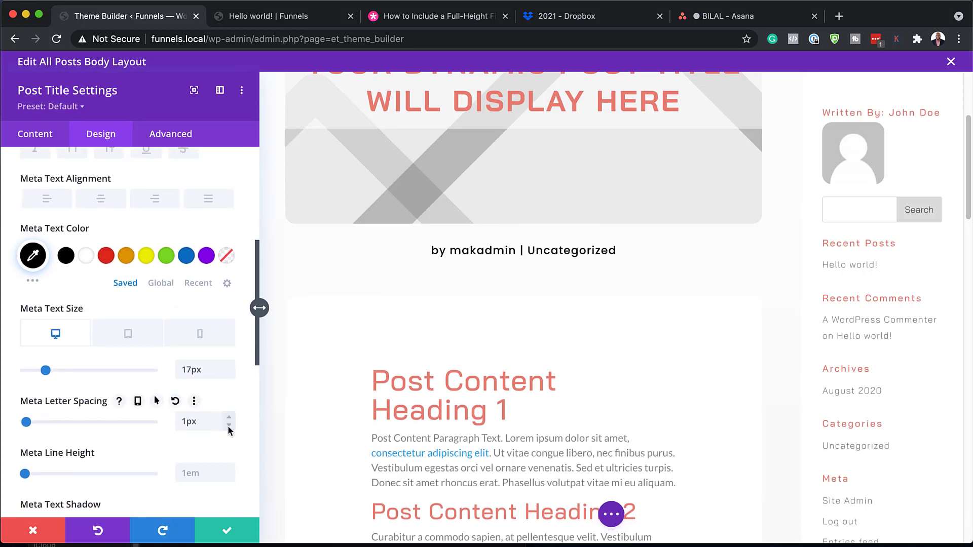
pyautogui.click(228, 426)
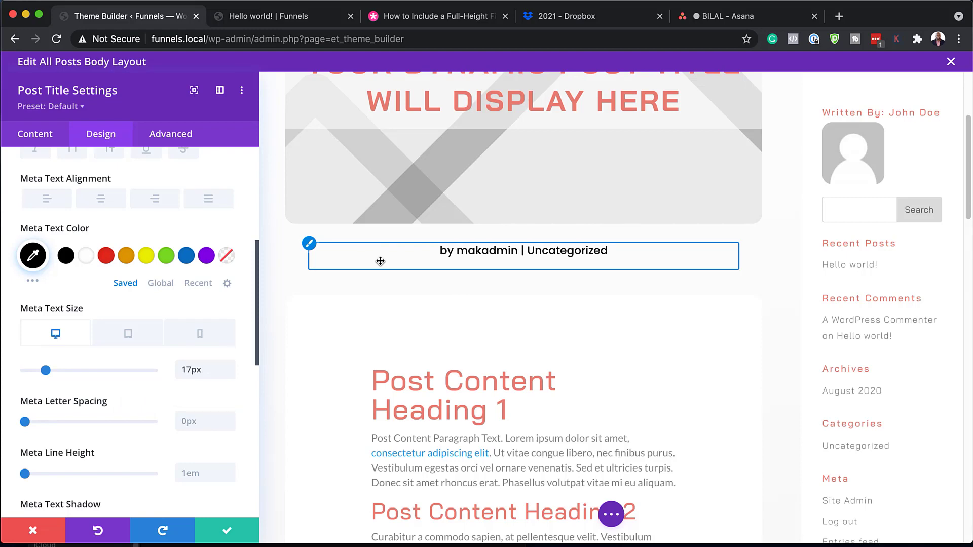
pyautogui.press('Escape')
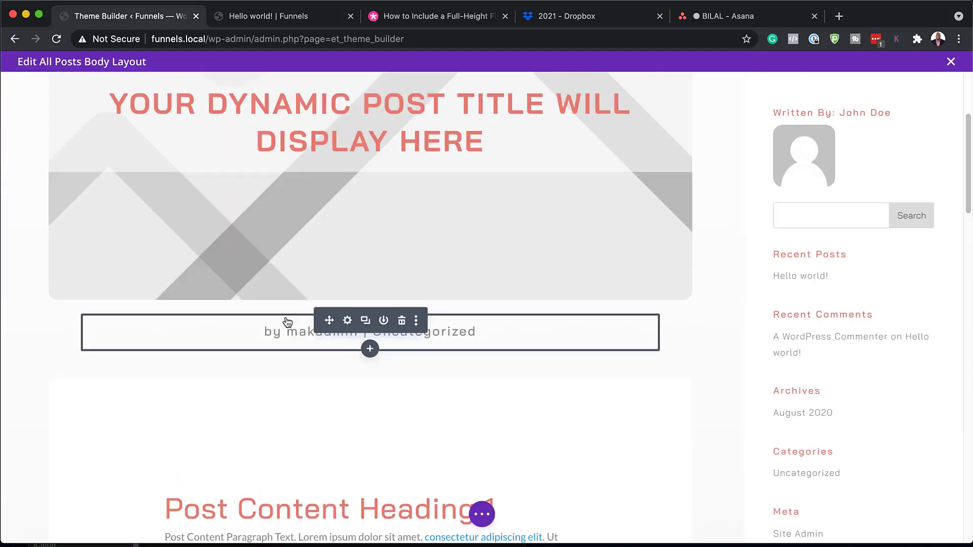
# Raise the post content body text line height from 1.7em to 1.8em.
pyautogui.scroll(-5, 189, 428)
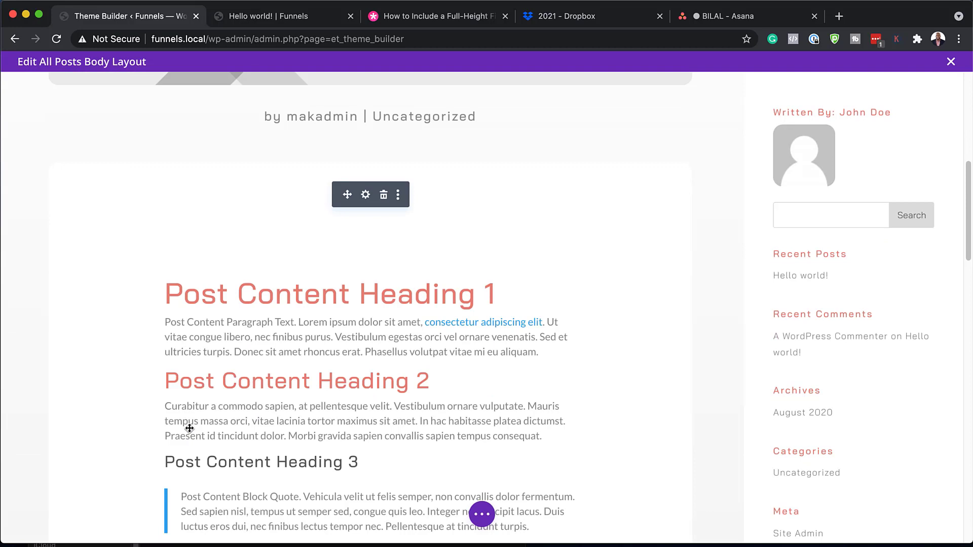
pyautogui.click(365, 193)
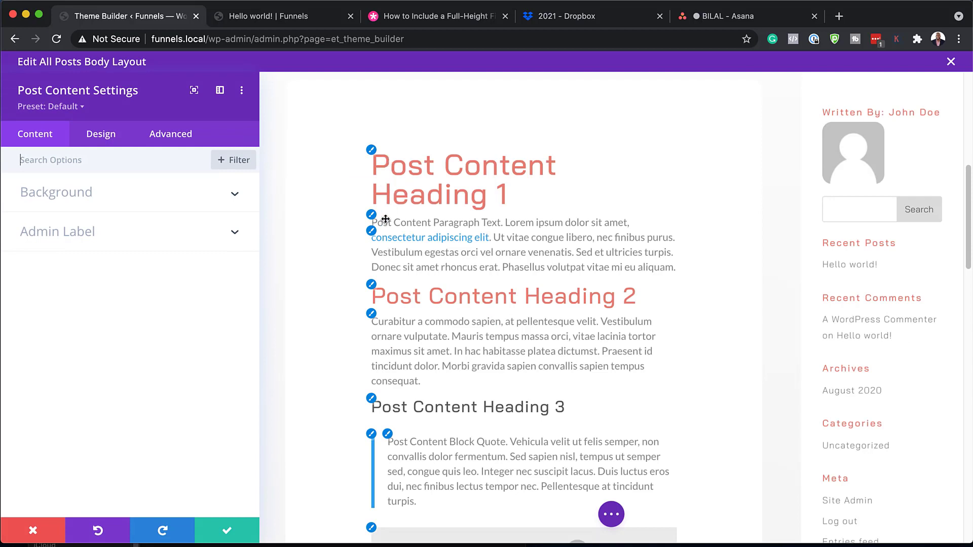
pyautogui.click(371, 215)
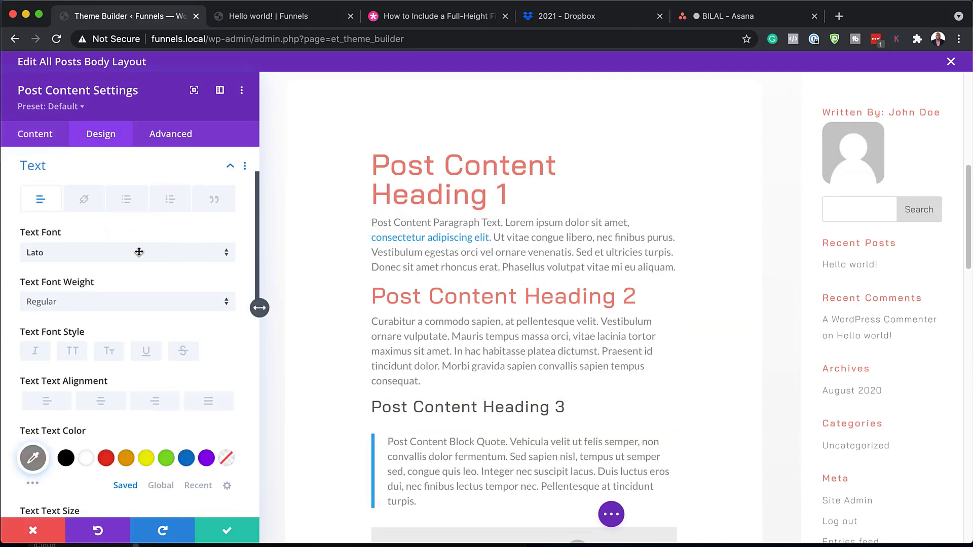
pyautogui.scroll(-5, 201, 308)
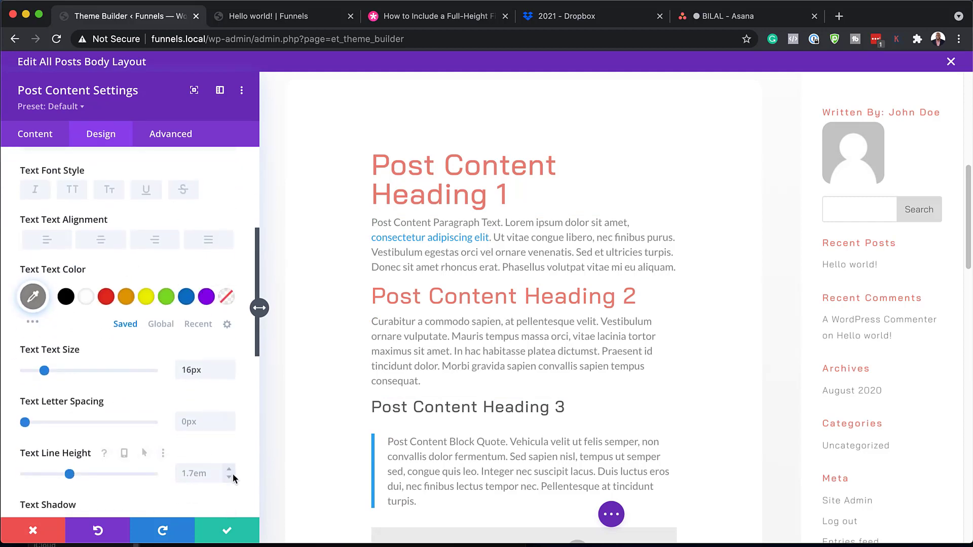
pyautogui.click(230, 474)
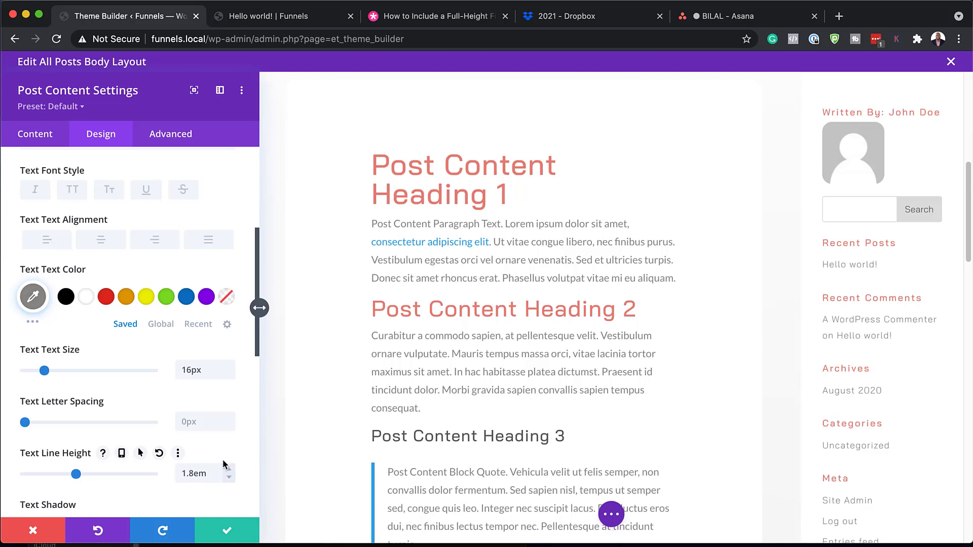
pyautogui.scroll(8, 135, 331)
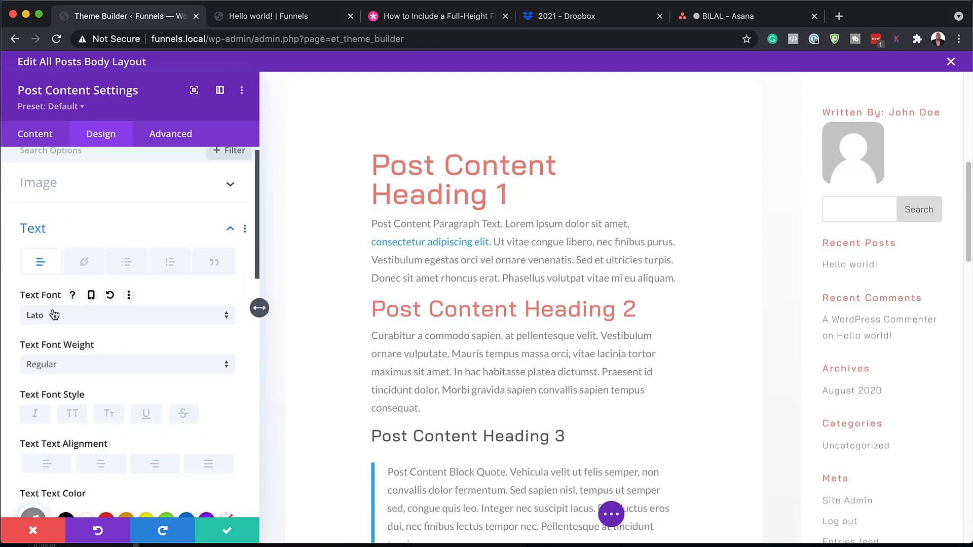
# Set the body text font to Poppins and darken its colour to #685958.
pyautogui.click(69, 320)
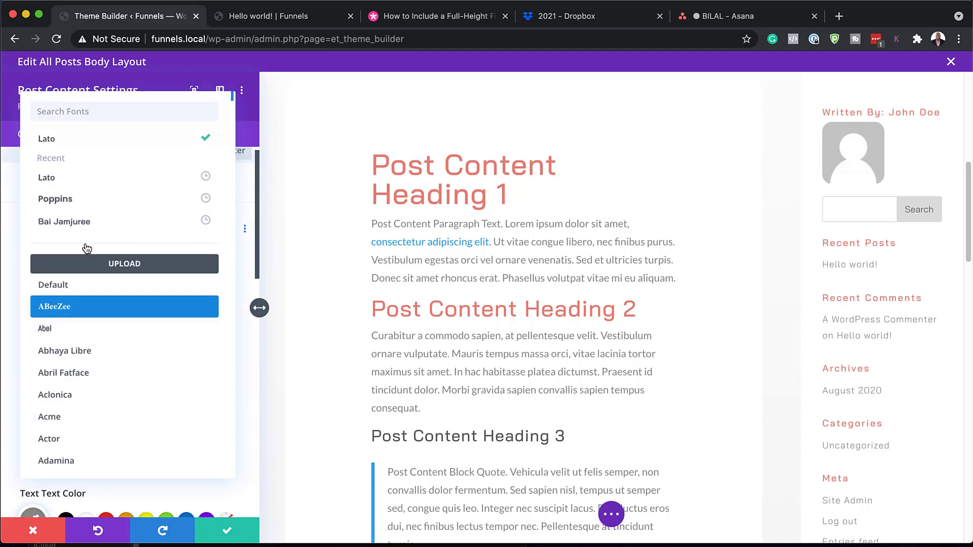
pyautogui.click(100, 198)
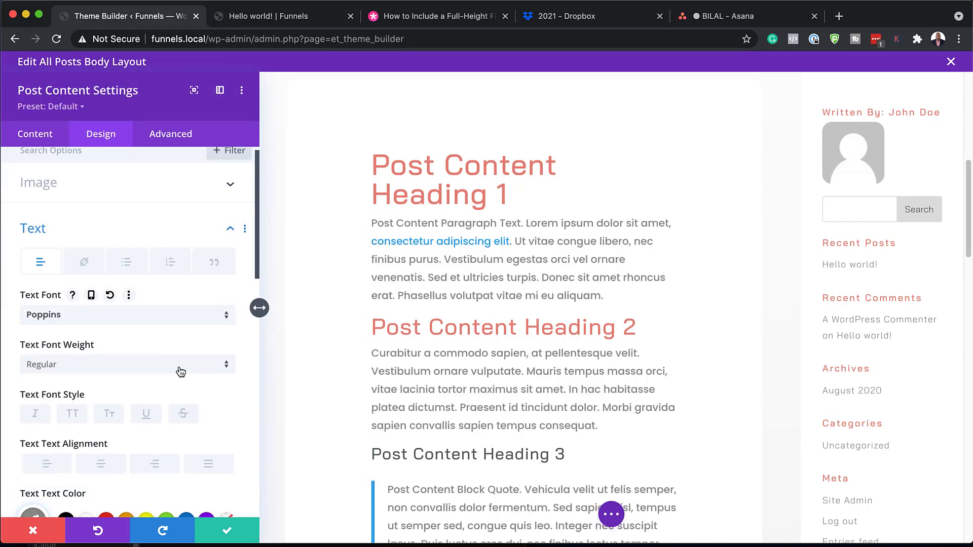
pyautogui.scroll(-3, 181, 370)
pyautogui.scroll(-3, 181, 370)
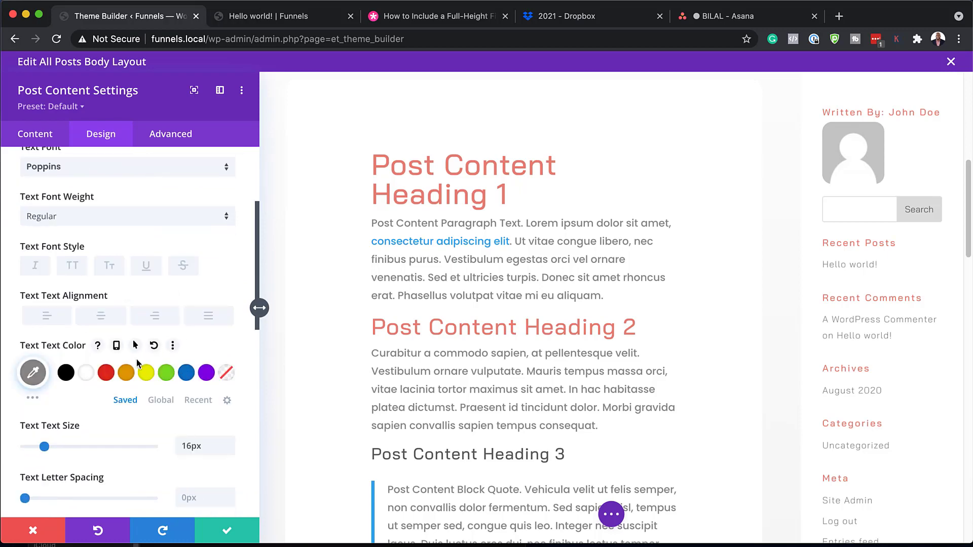
pyautogui.click(32, 375)
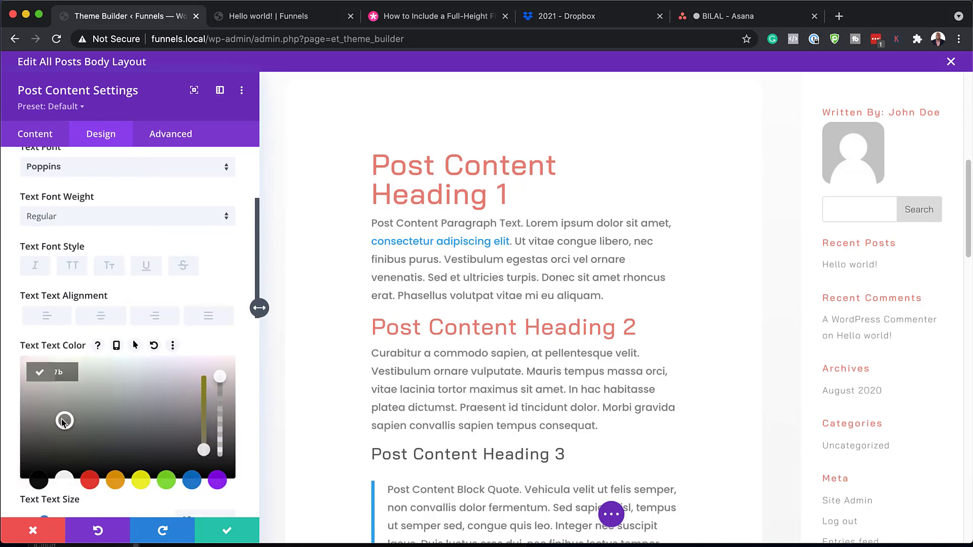
pyautogui.moveTo(28, 443)
pyautogui.mouseDown()
pyautogui.moveTo(20, 464)
pyautogui.moveTo(24, 433)
pyautogui.mouseUp()
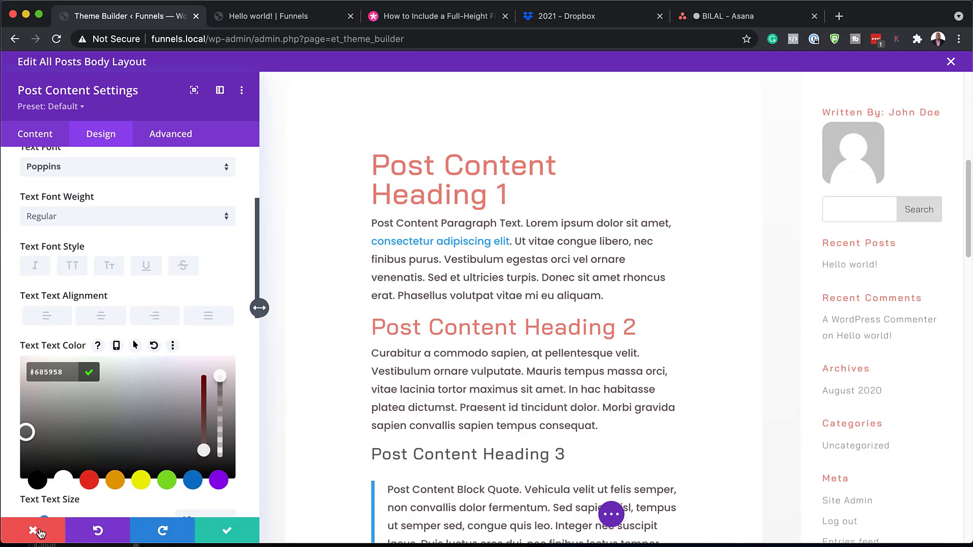
# Discard the pending edits and reopen the post content module's Heading 1 styling.
pyautogui.click(34, 531)
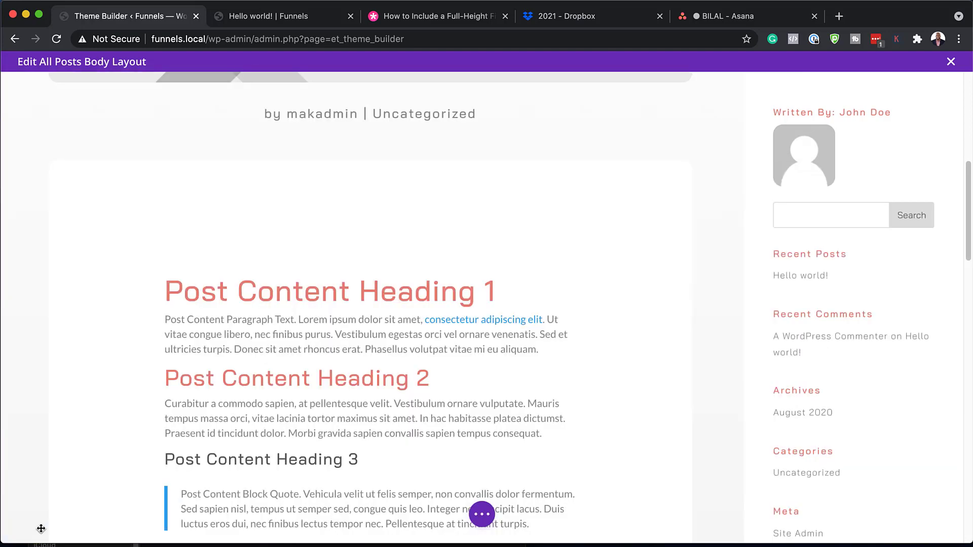
pyautogui.moveTo(246, 261)
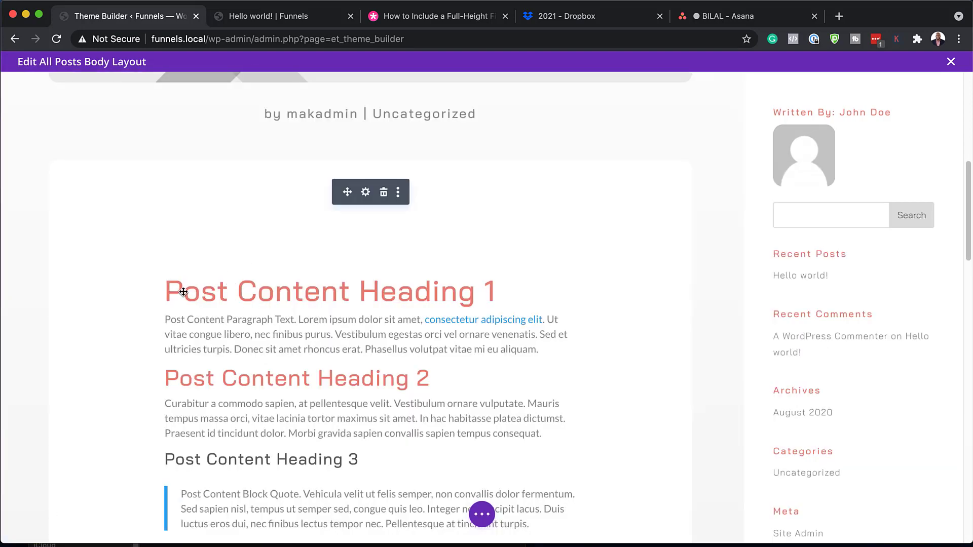
pyautogui.click(365, 193)
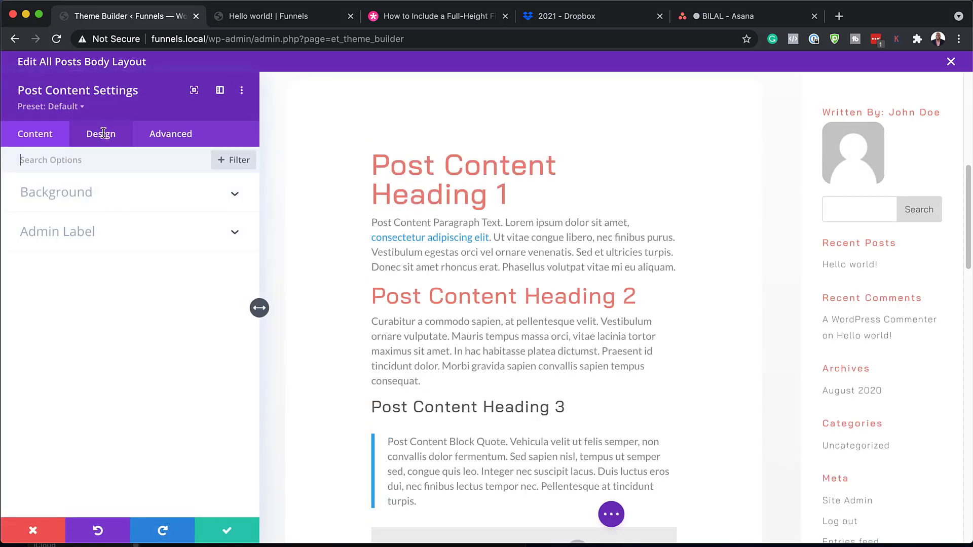
pyautogui.moveTo(373, 154)
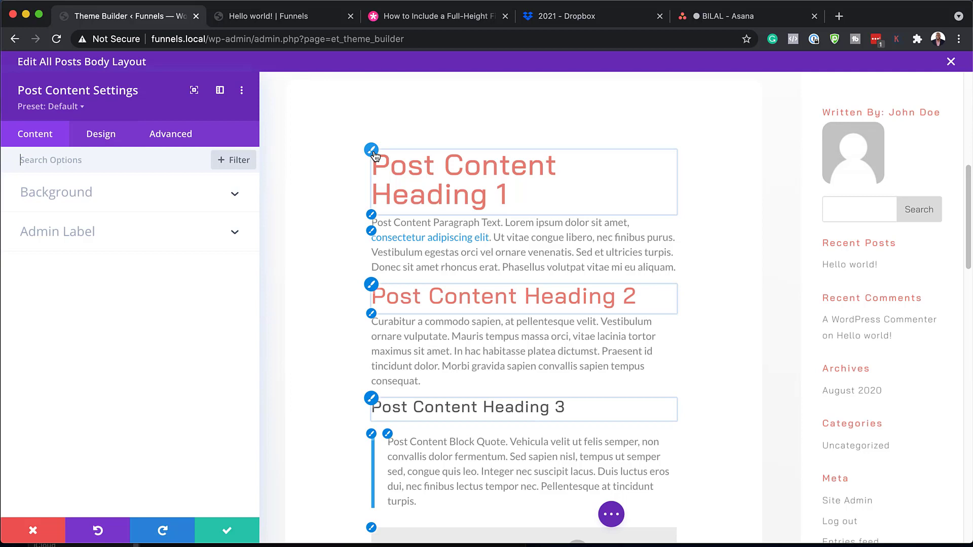
pyautogui.click(372, 152)
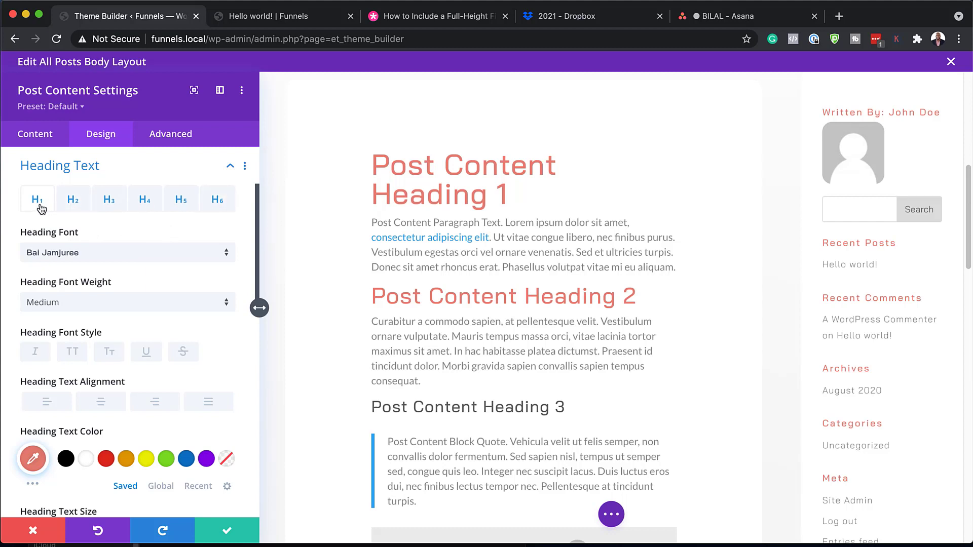
# Make post content H1 headings orange and reduce their size to 40px.
pyautogui.scroll(-3, 178, 390)
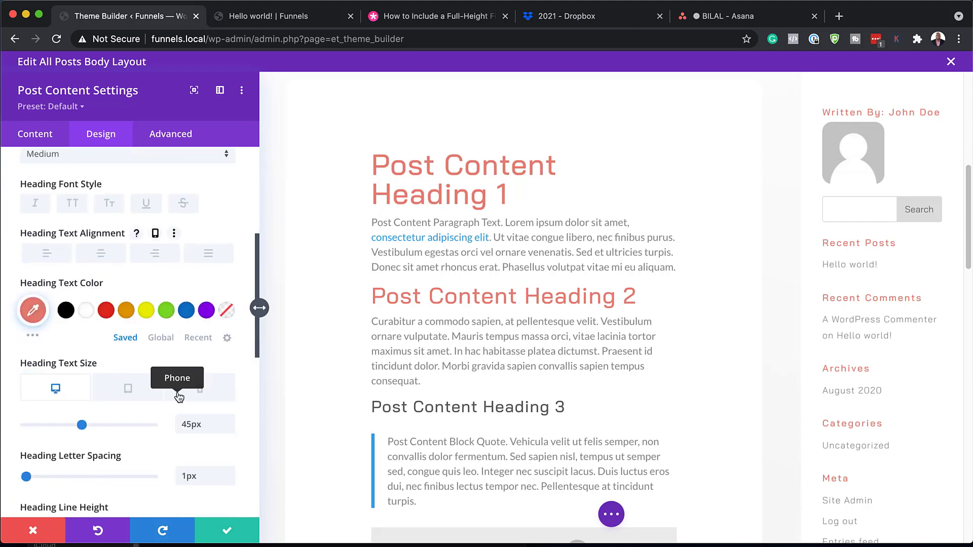
pyautogui.click(230, 428)
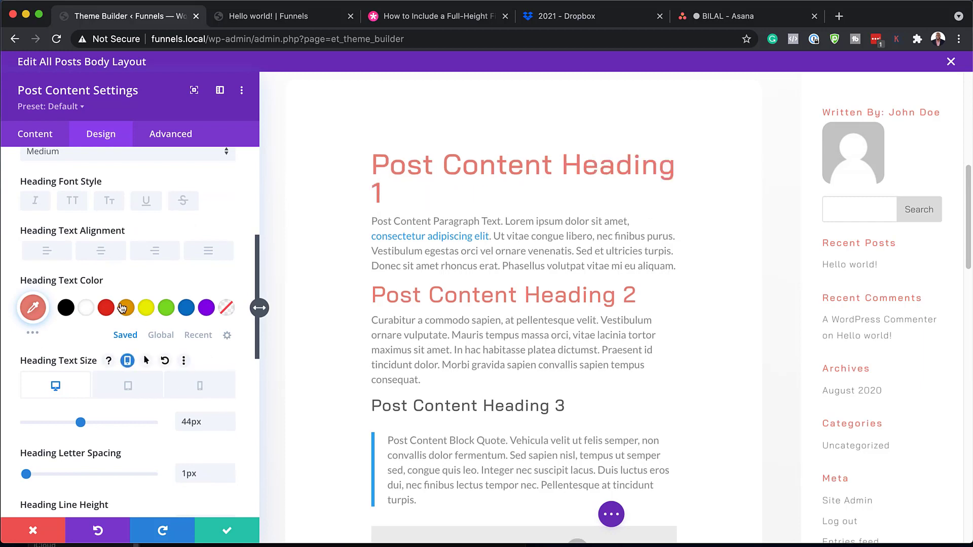
pyautogui.click(126, 308)
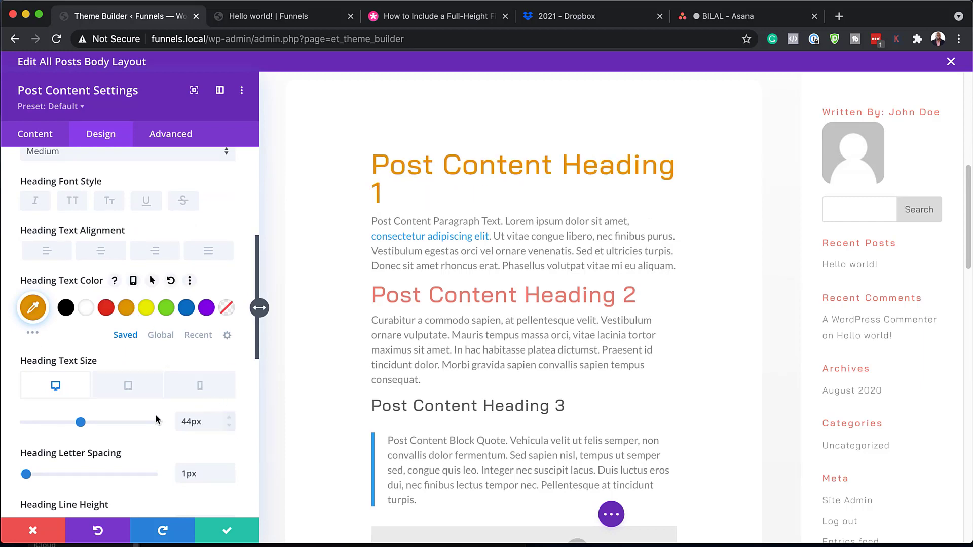
pyautogui.click(230, 428)
pyautogui.click(231, 428)
pyautogui.click(231, 428)
pyautogui.click(230, 429)
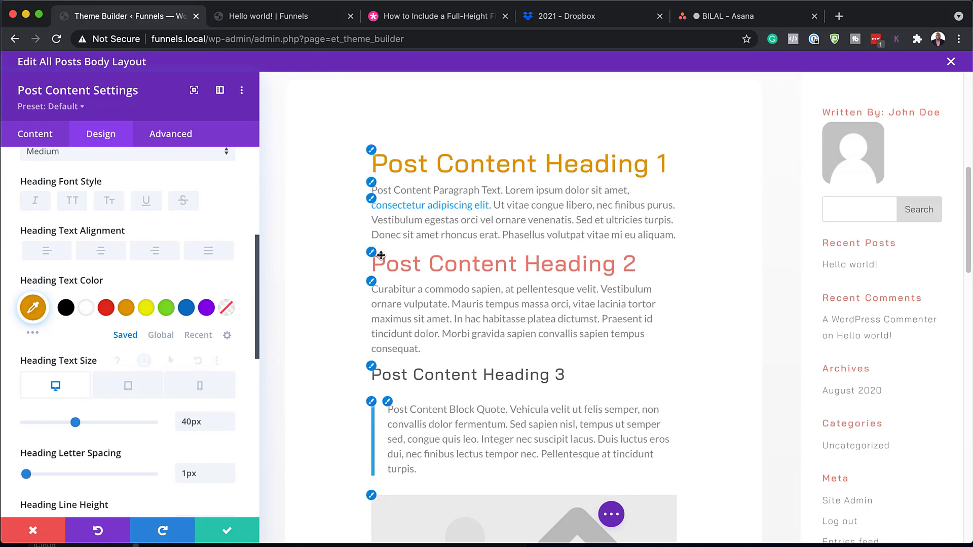
pyautogui.click(371, 252)
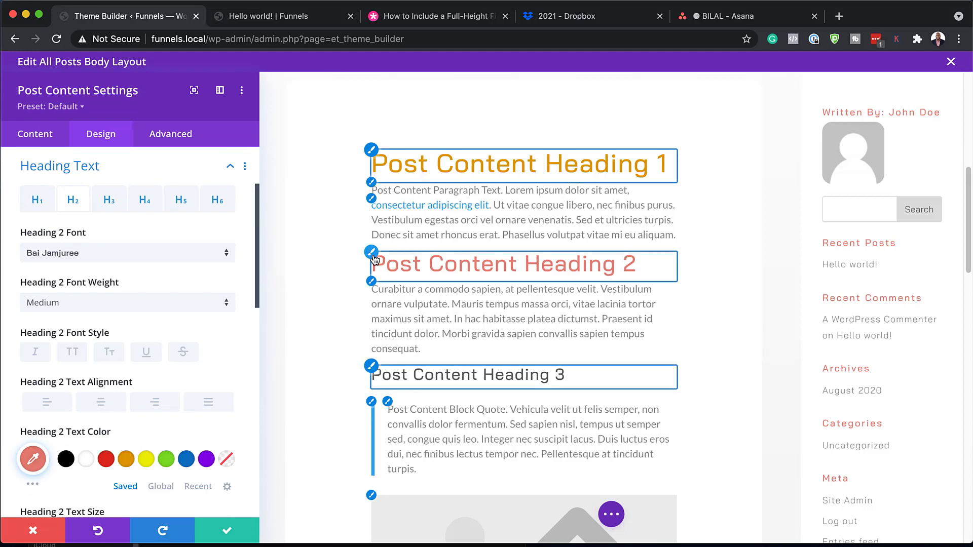
# Try purple, then orange, for the post content's H3 heading text.
pyautogui.click(108, 200)
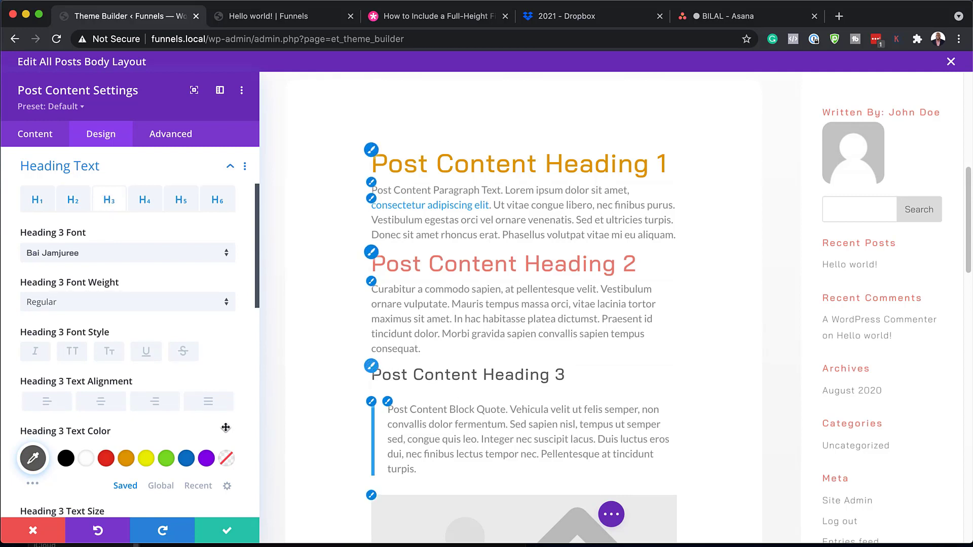
pyautogui.click(207, 459)
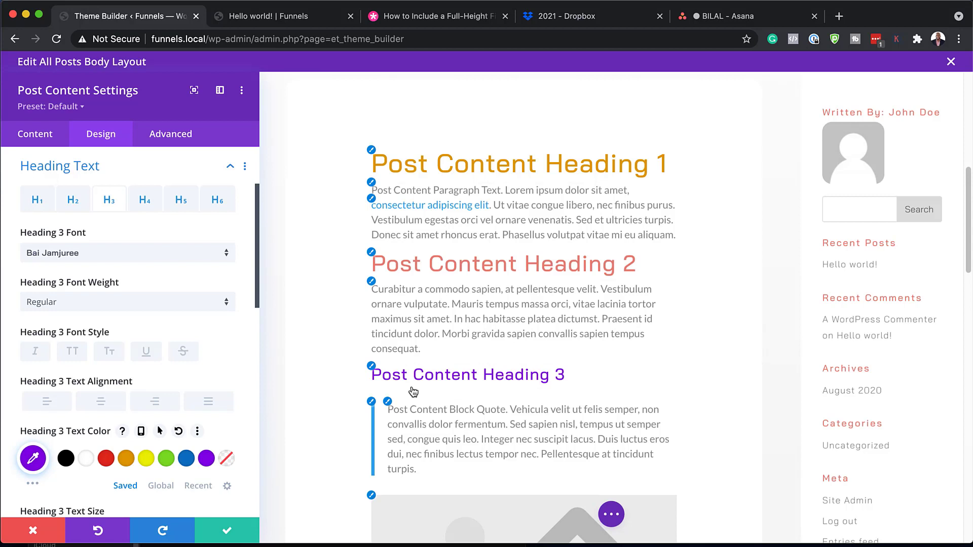
pyautogui.click(127, 460)
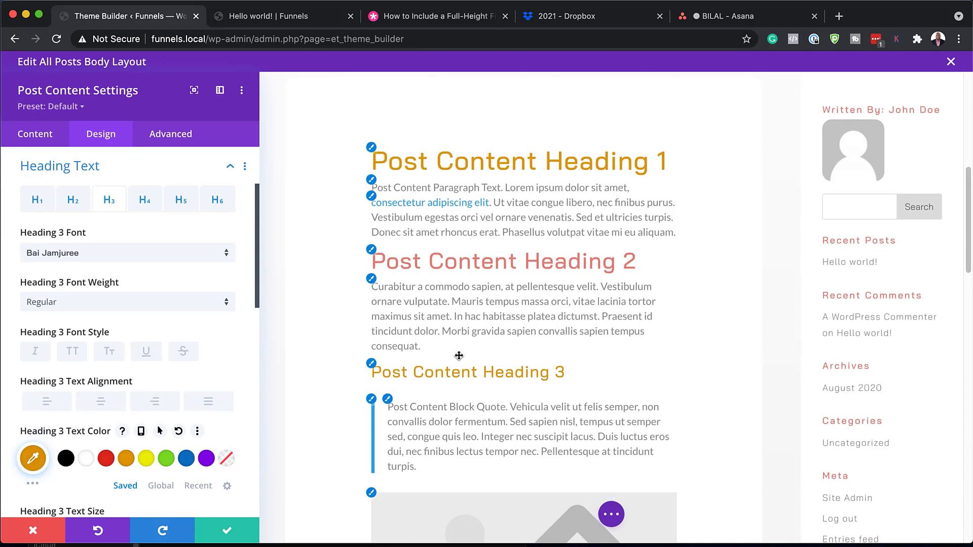
pyautogui.scroll(-1, 458, 353)
pyautogui.scroll(3, 335, 229)
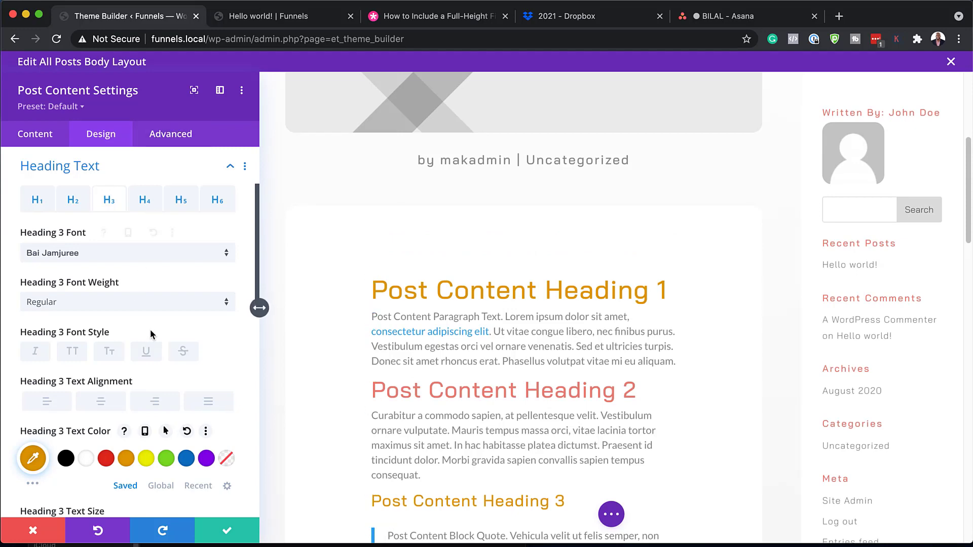
pyautogui.scroll(-4, 151, 329)
pyautogui.scroll(-5, 151, 330)
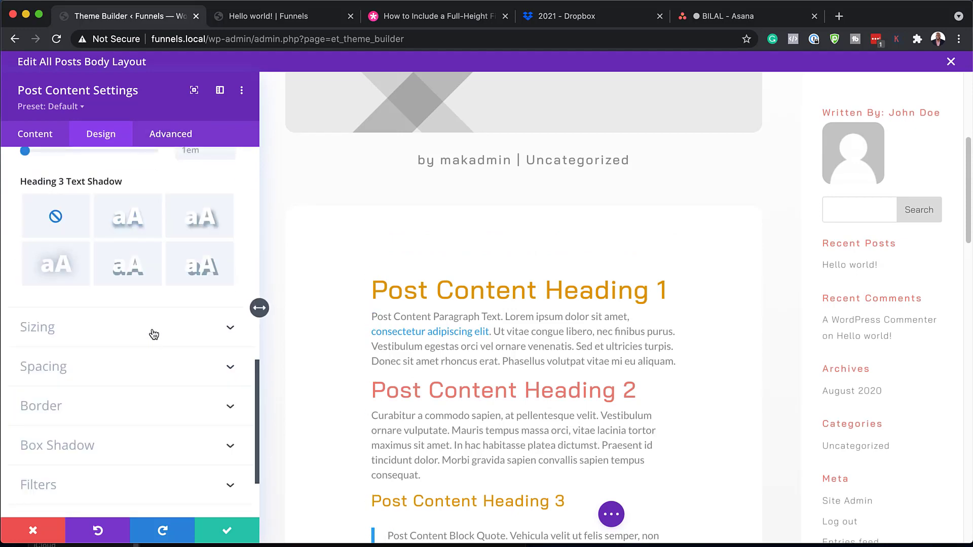
# Try 7px rounded corners on the post content border, then discard all edits.
pyautogui.click(121, 400)
pyautogui.moveTo(65, 229)
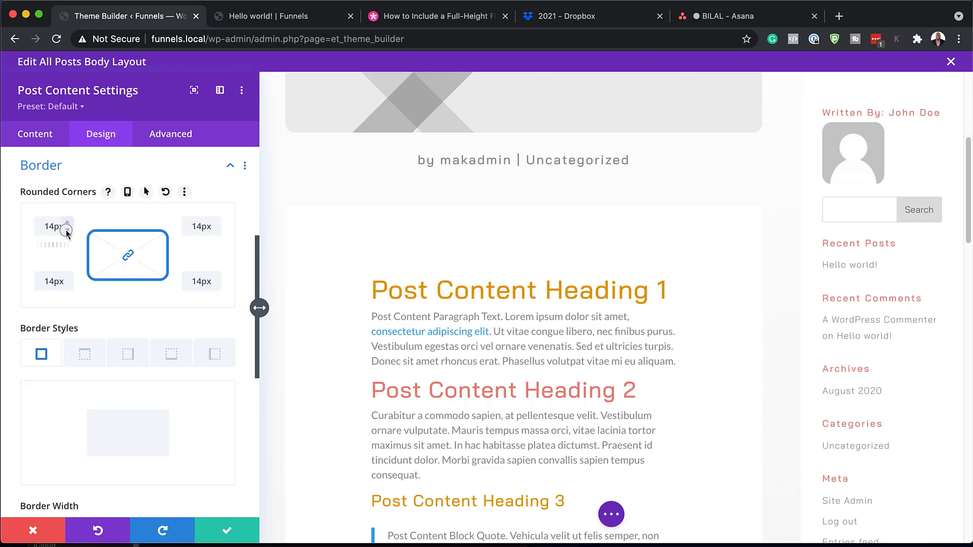
pyautogui.click(66, 231)
pyautogui.click(66, 230)
pyautogui.click(67, 231)
pyautogui.click(67, 231)
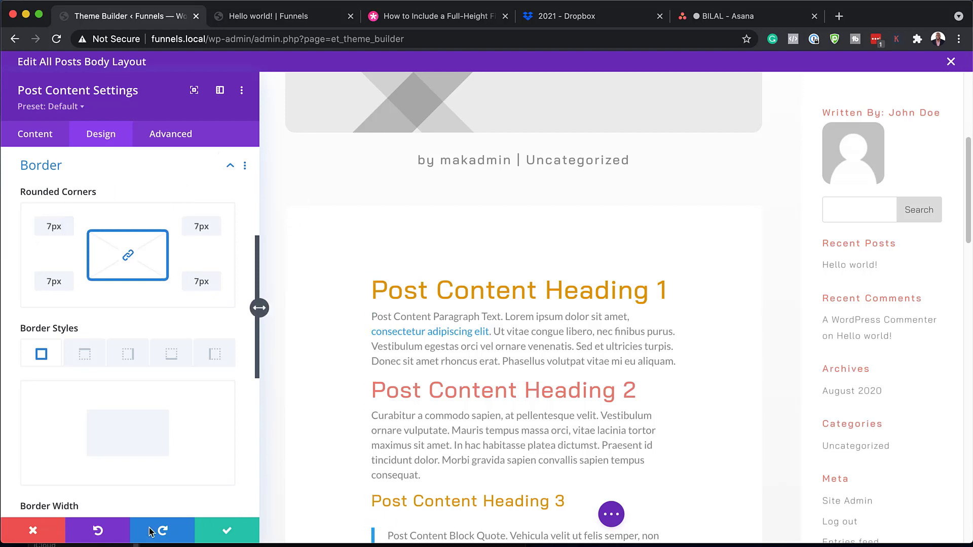
pyautogui.click(49, 532)
# Set the Comments module's '12 Comments' count text color to red #e02b20.
pyautogui.scroll(-10, 501, 363)
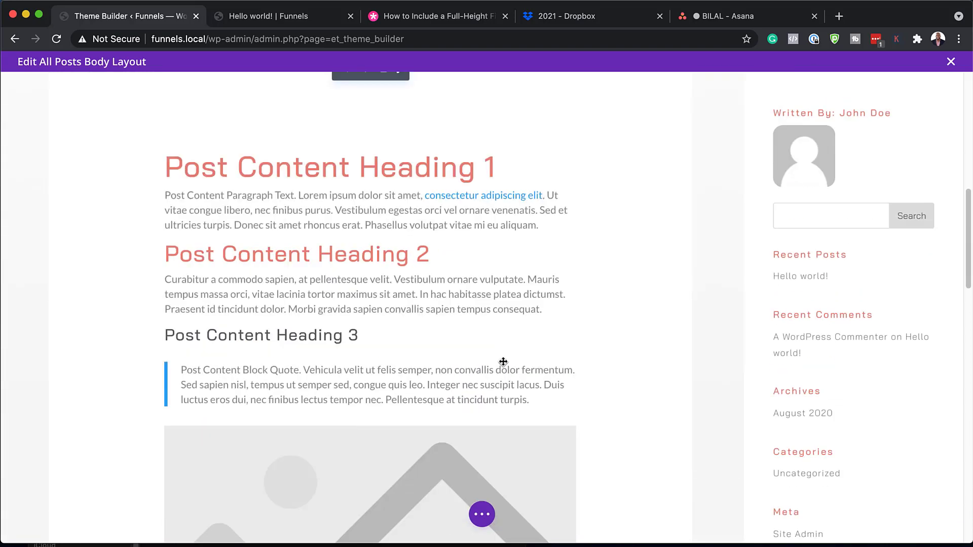
pyautogui.scroll(-10, 503, 362)
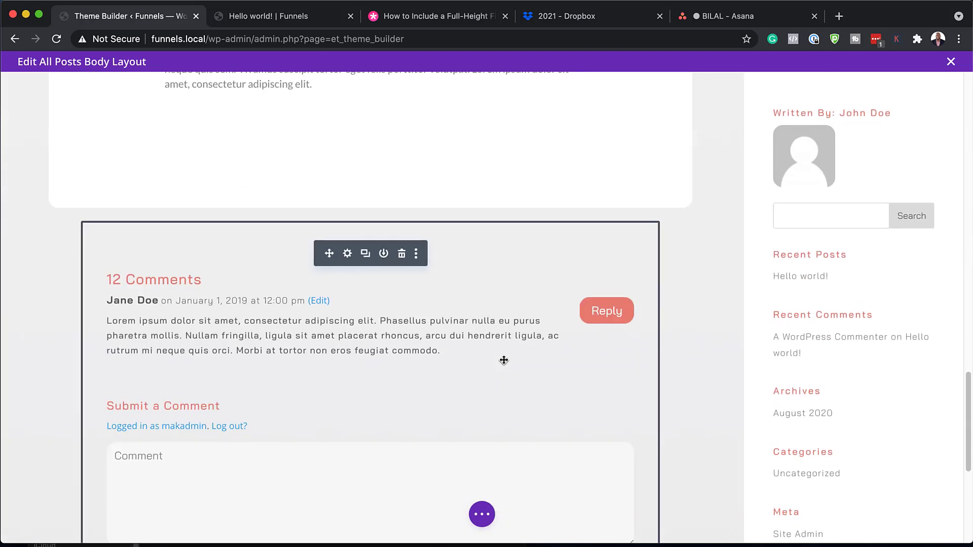
pyautogui.scroll(-1, 504, 360)
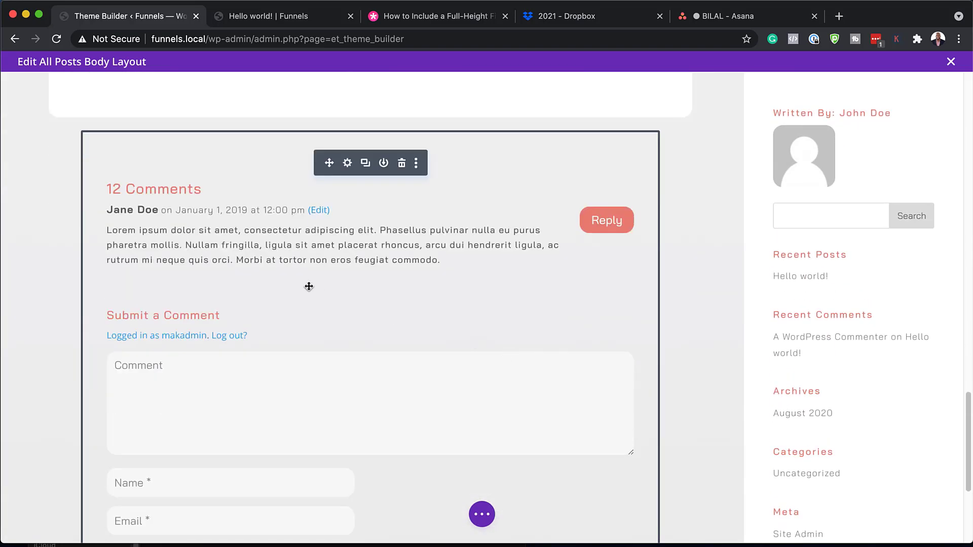
pyautogui.click(348, 163)
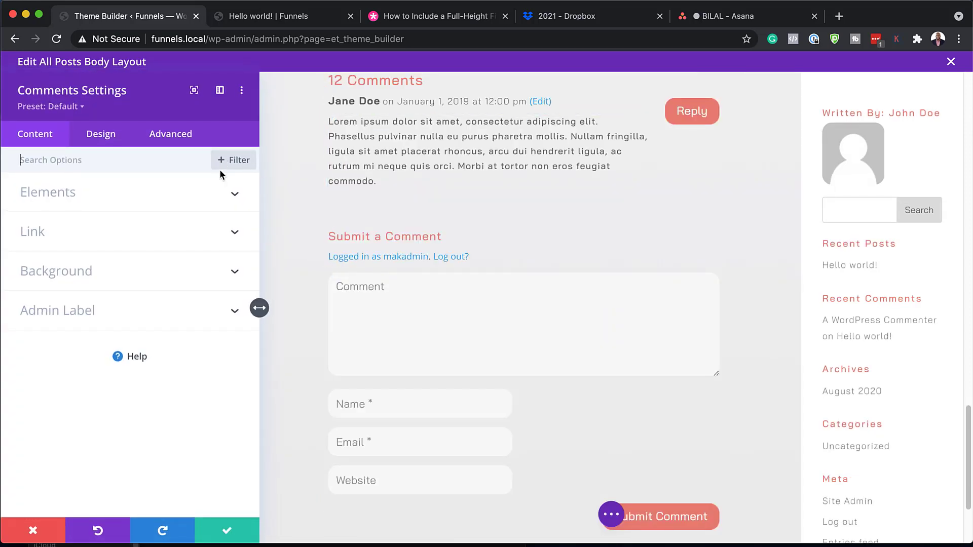
pyautogui.scroll(2, 439, 223)
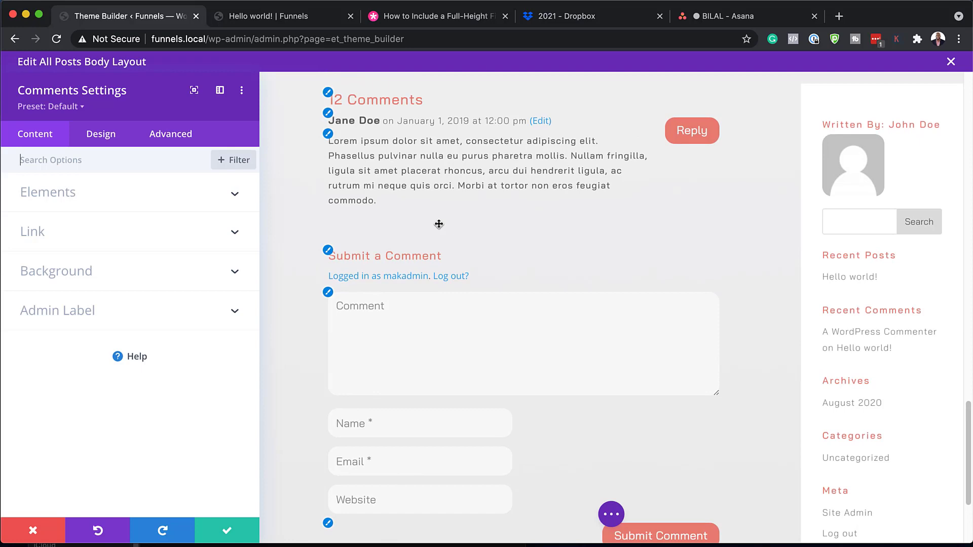
pyautogui.scroll(1, 439, 223)
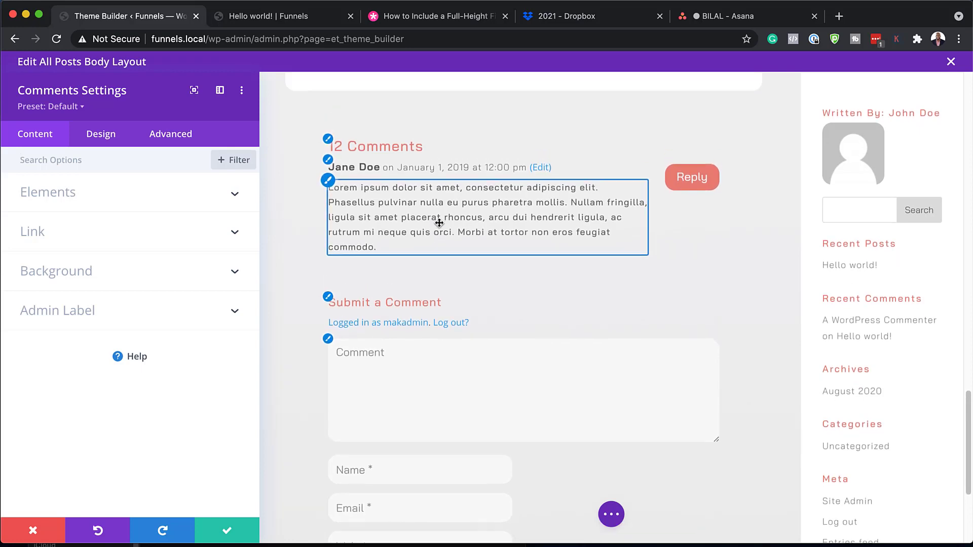
pyautogui.click(330, 141)
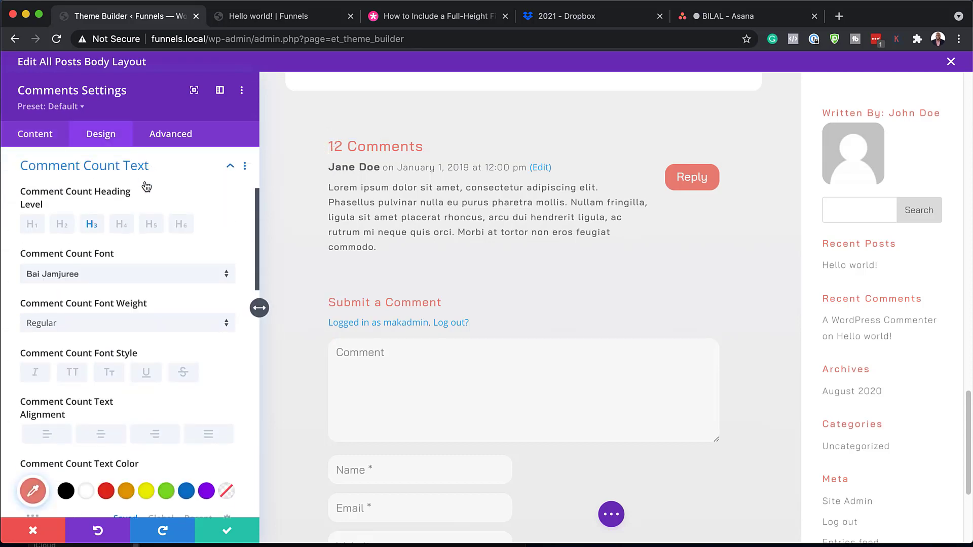
pyautogui.click(107, 492)
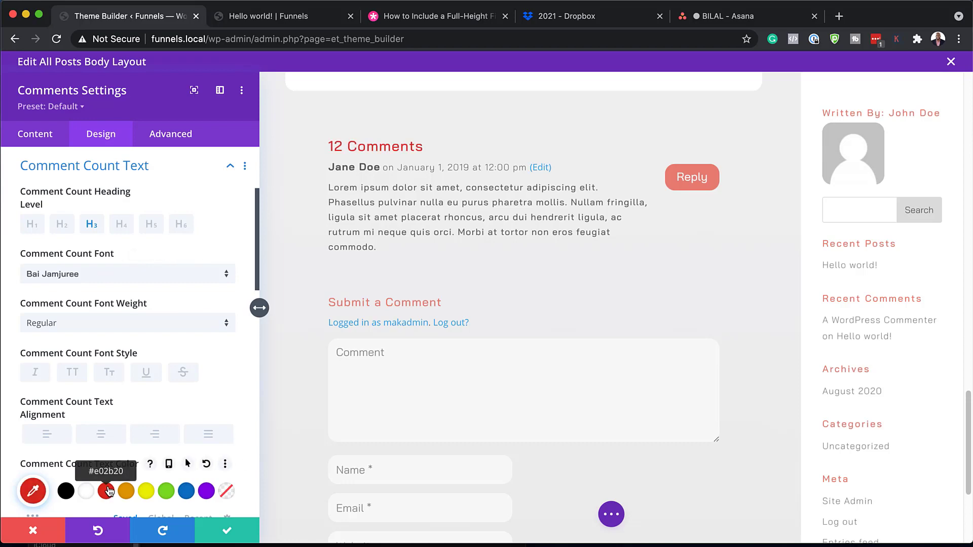
# Discard the comment styling and bring up the sidebar module's settings.
pyautogui.click(34, 530)
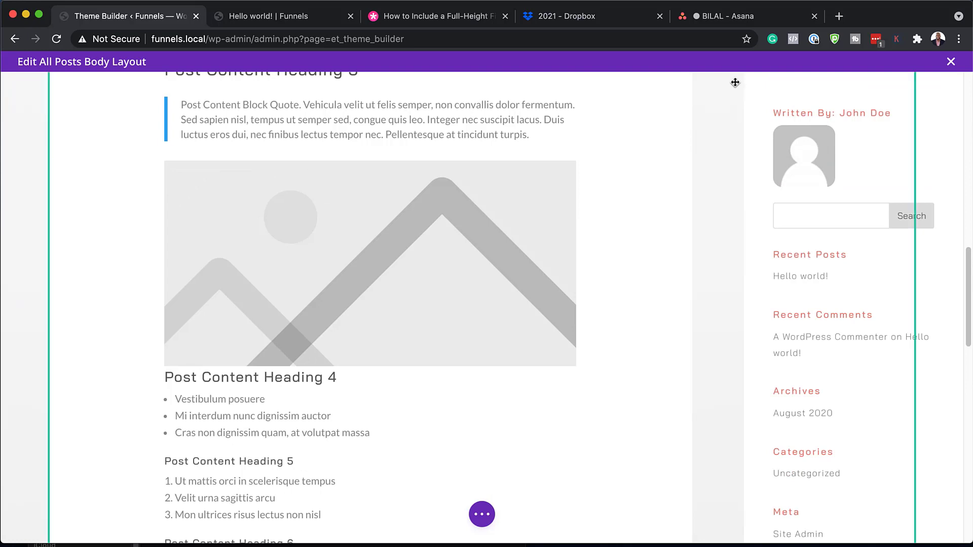
pyautogui.scroll(-5, 894, 349)
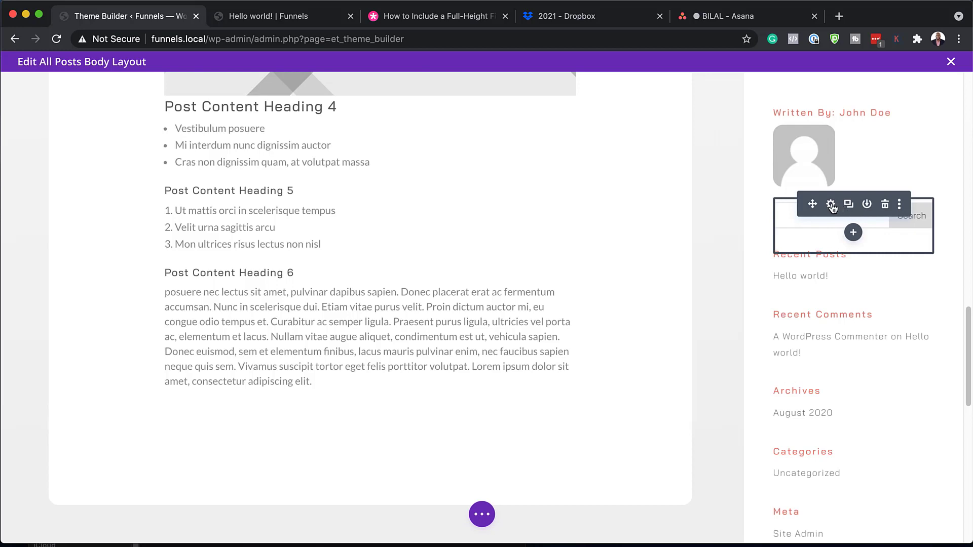
pyautogui.click(831, 205)
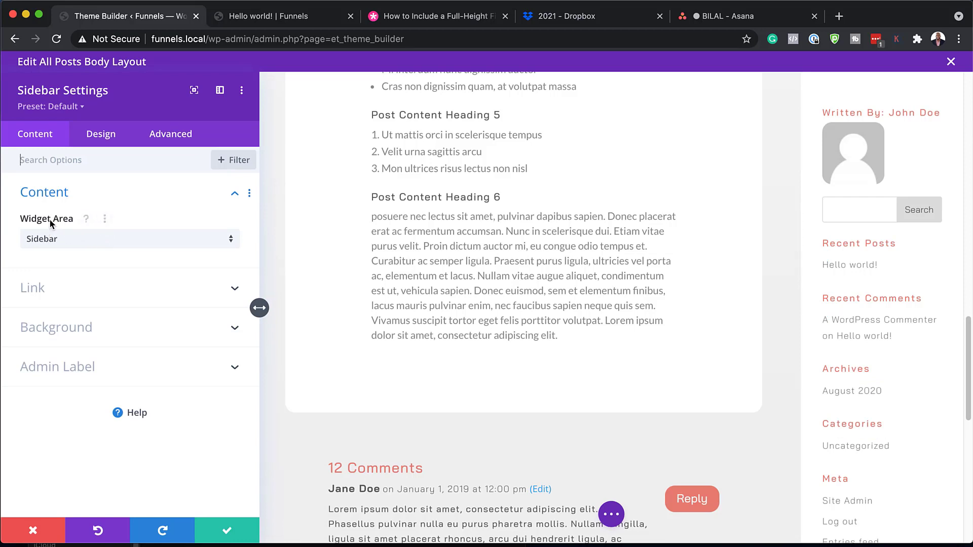
pyautogui.moveTo(910, 212)
# In the sidebar's Design layout, try Right alignment, then return to Left.
pyautogui.click(104, 138)
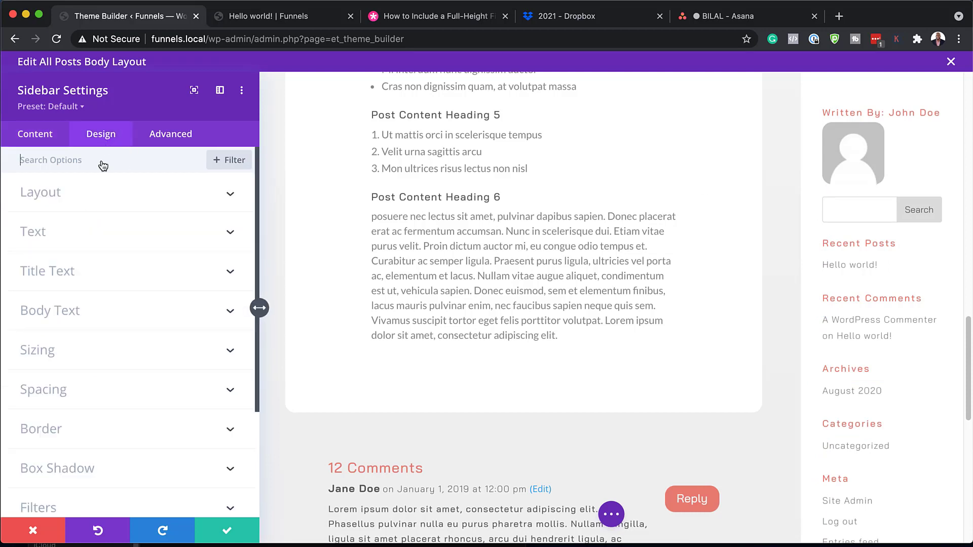
pyautogui.click(86, 203)
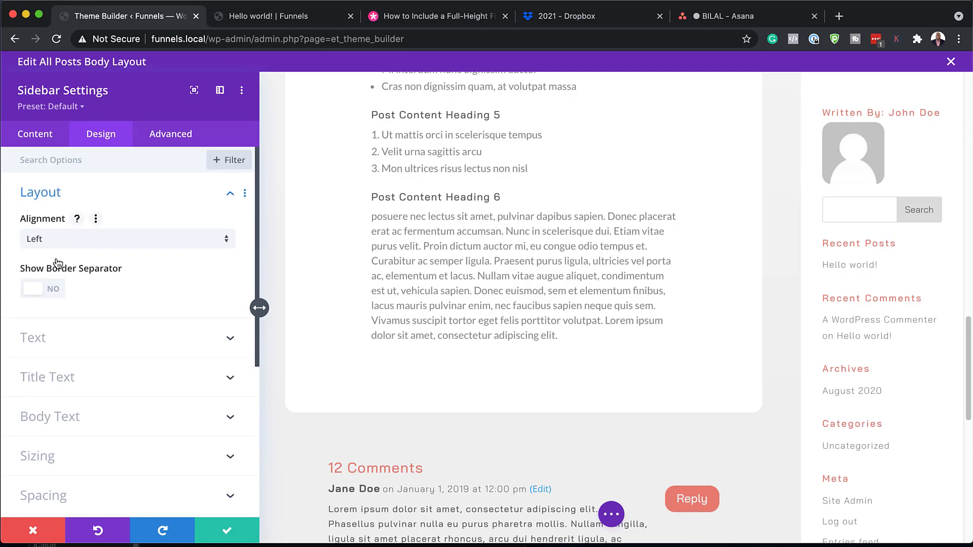
pyautogui.click(64, 242)
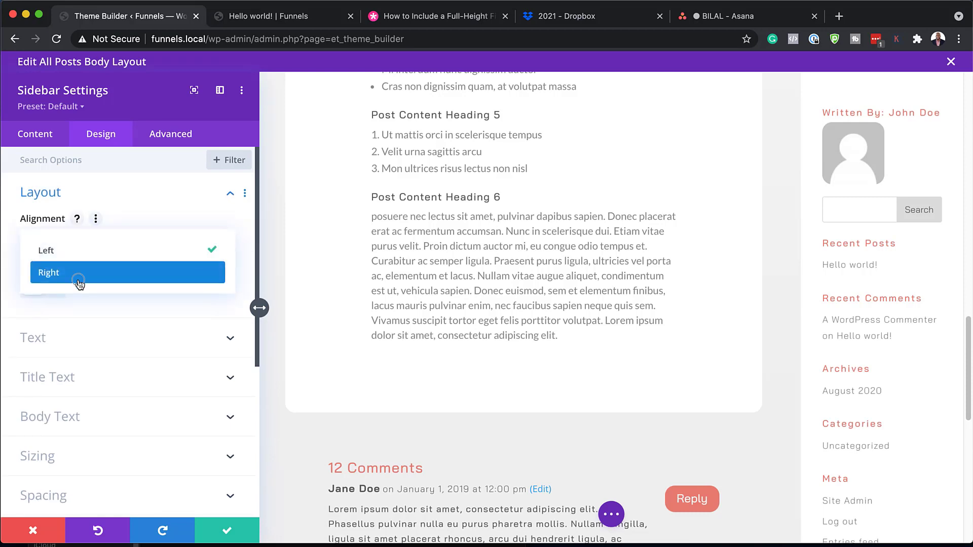
pyautogui.click(76, 274)
pyautogui.click(75, 242)
pyautogui.click(46, 250)
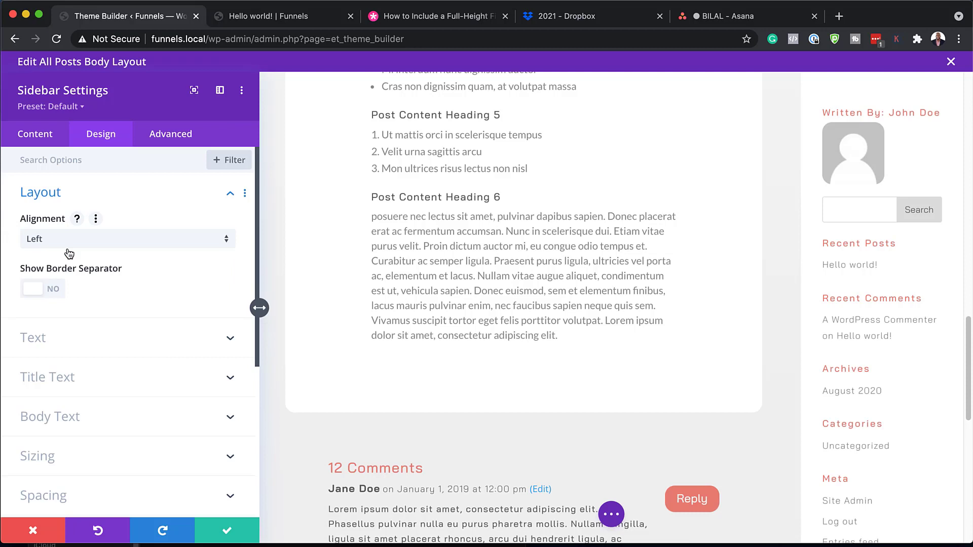
# Set the sidebar body text font weight to Regular.
pyautogui.scroll(-3, 70, 253)
pyautogui.click(73, 267)
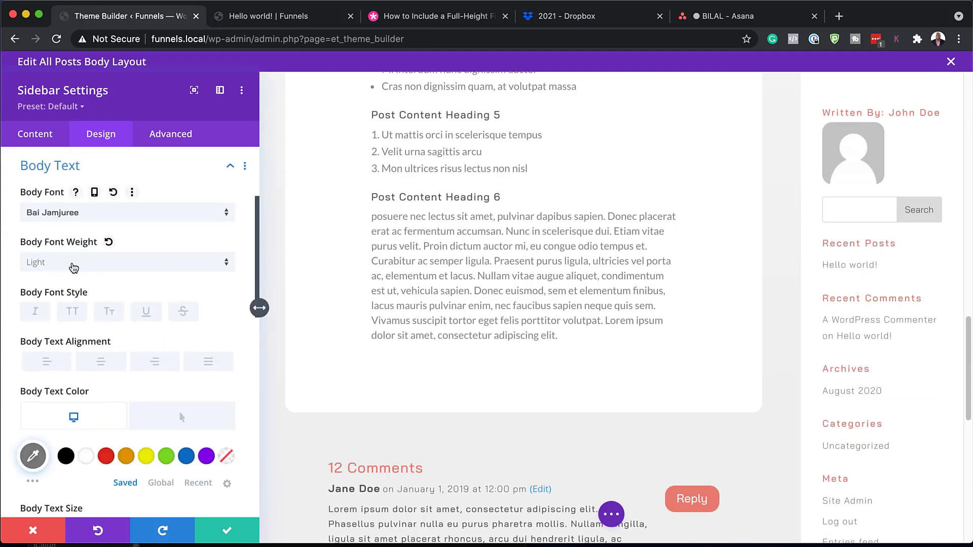
pyautogui.click(74, 267)
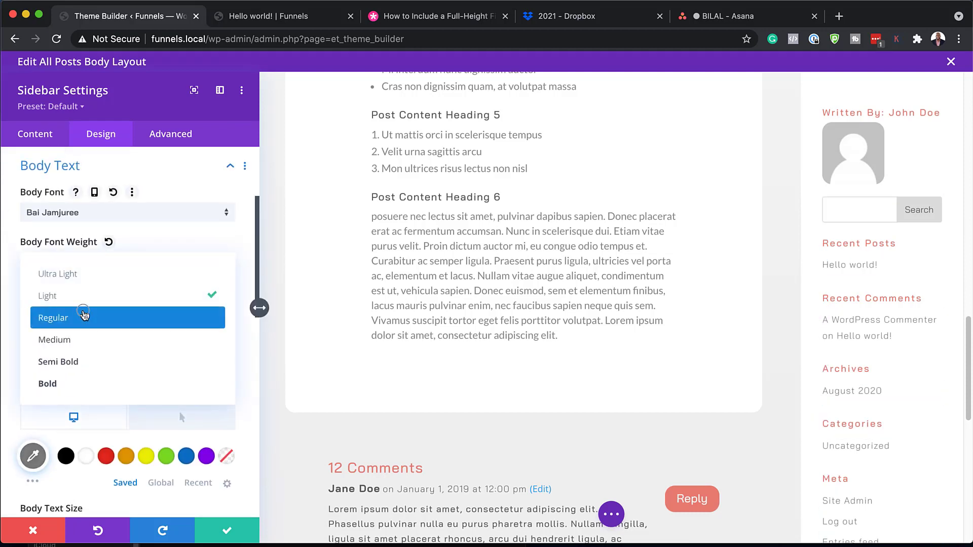
pyautogui.click(84, 314)
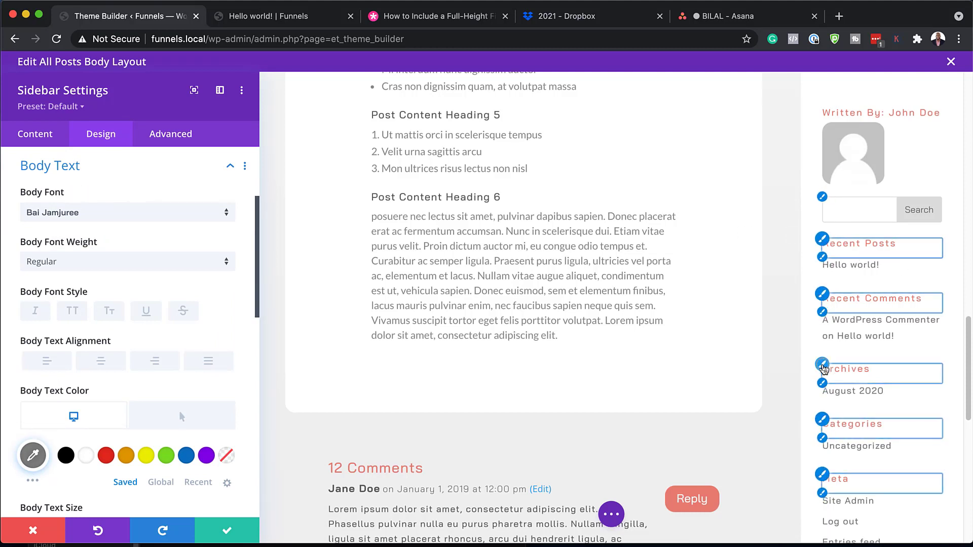
# Make the sidebar widget titles red, briefly trying black first.
pyautogui.click(826, 369)
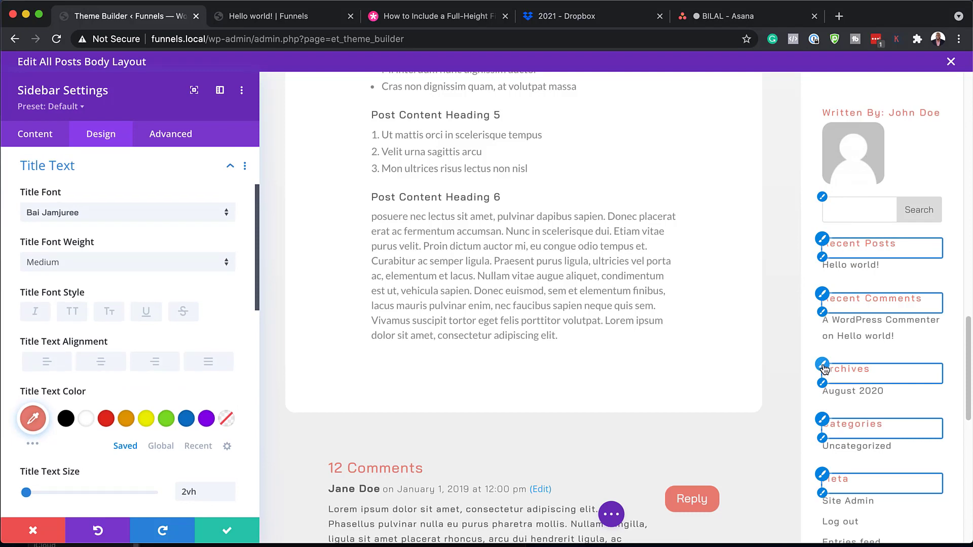
pyautogui.click(108, 420)
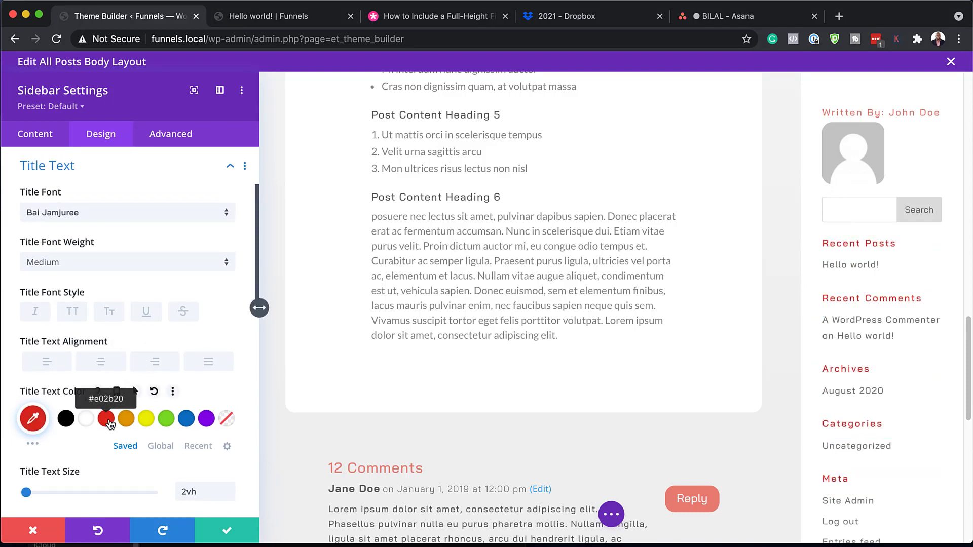
pyautogui.click(65, 419)
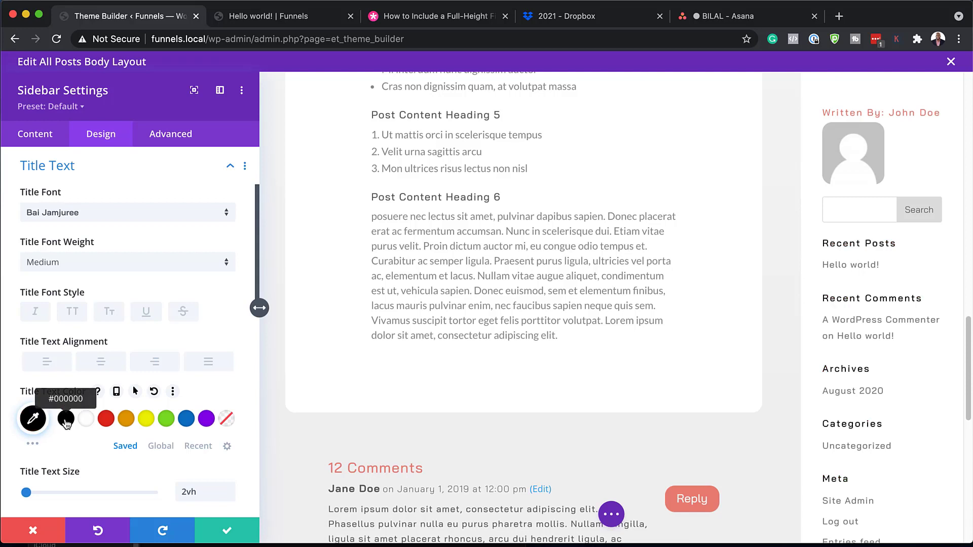
pyautogui.click(107, 420)
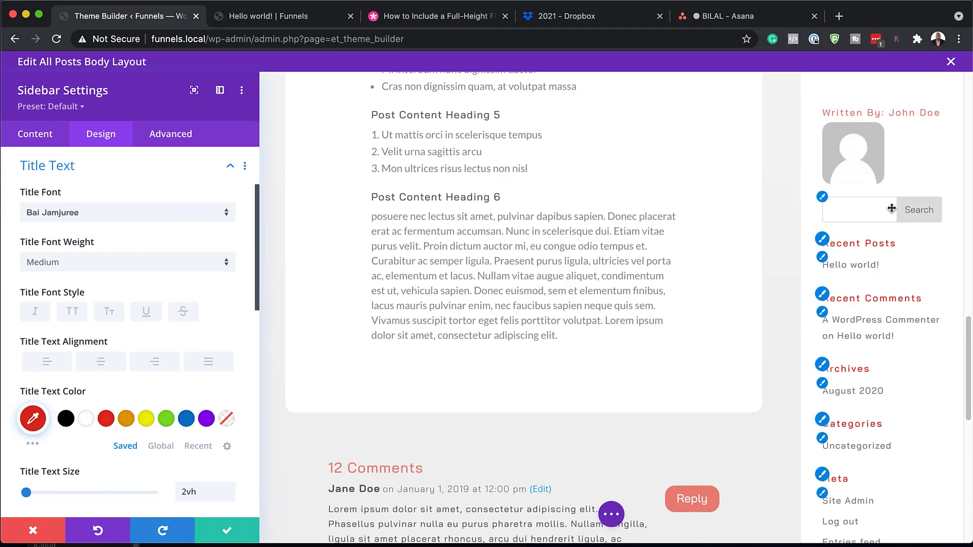
# Change the sidebar body text font weight to Medium.
pyautogui.scroll(5, 862, 294)
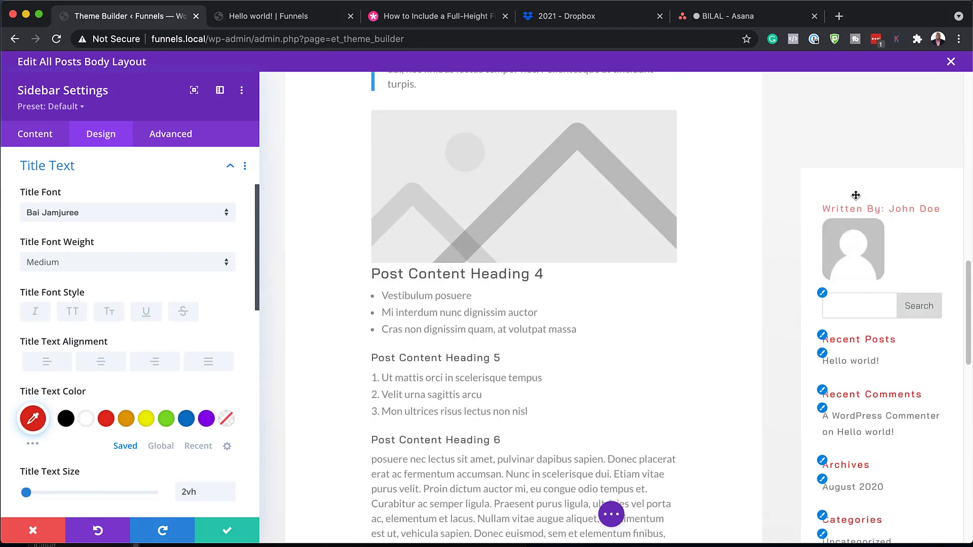
pyautogui.scroll(-2, 876, 276)
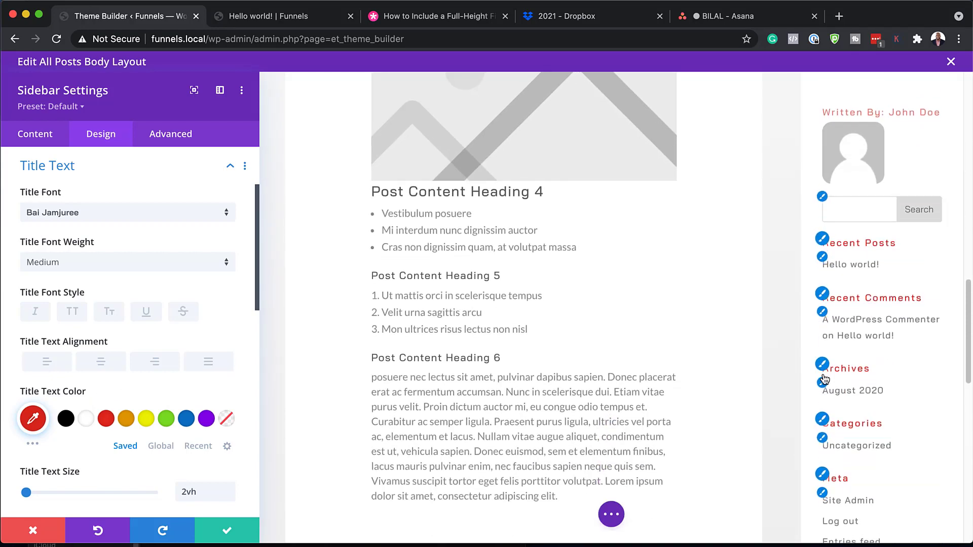
pyautogui.click(825, 387)
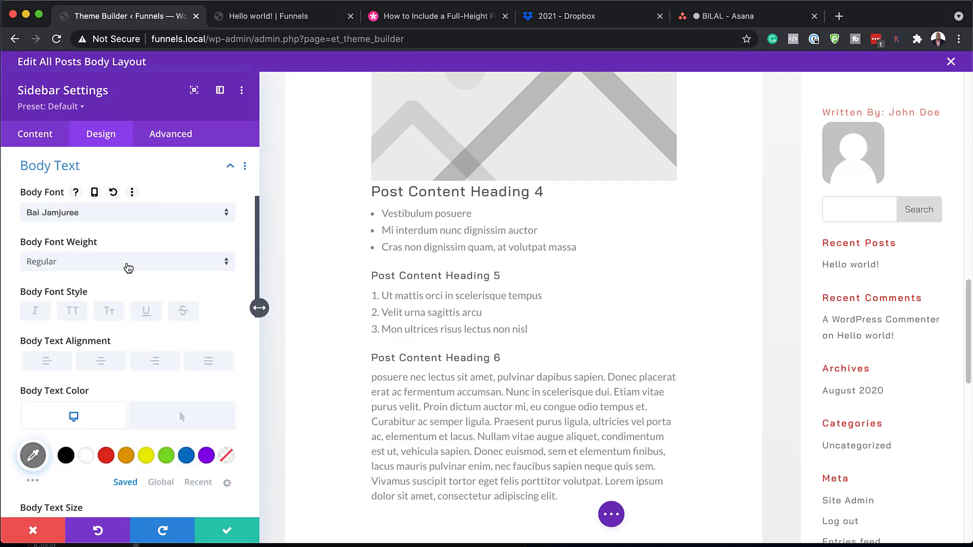
pyautogui.click(128, 268)
pyautogui.click(123, 340)
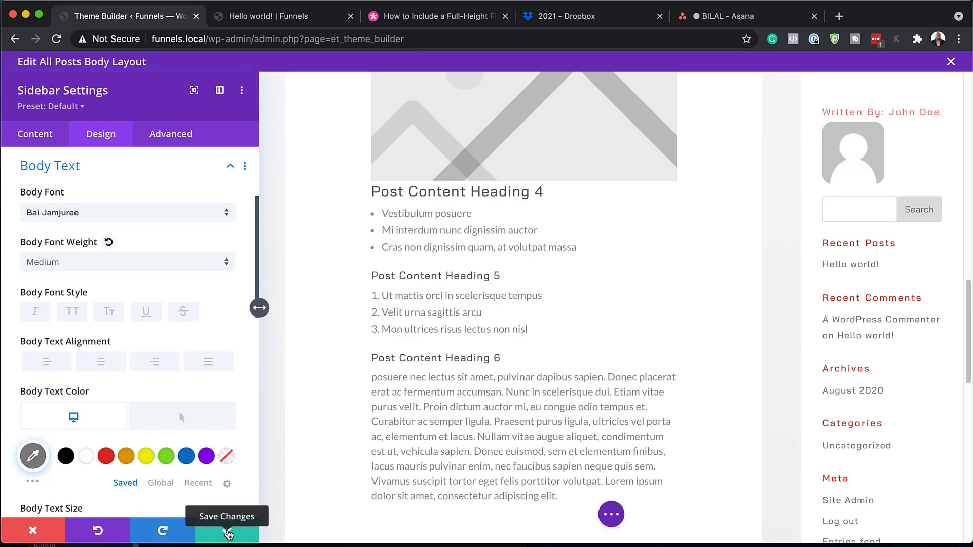
# Save the sidebar settings and bring up the title-and-sidebar row settings.
pyautogui.click(227, 534)
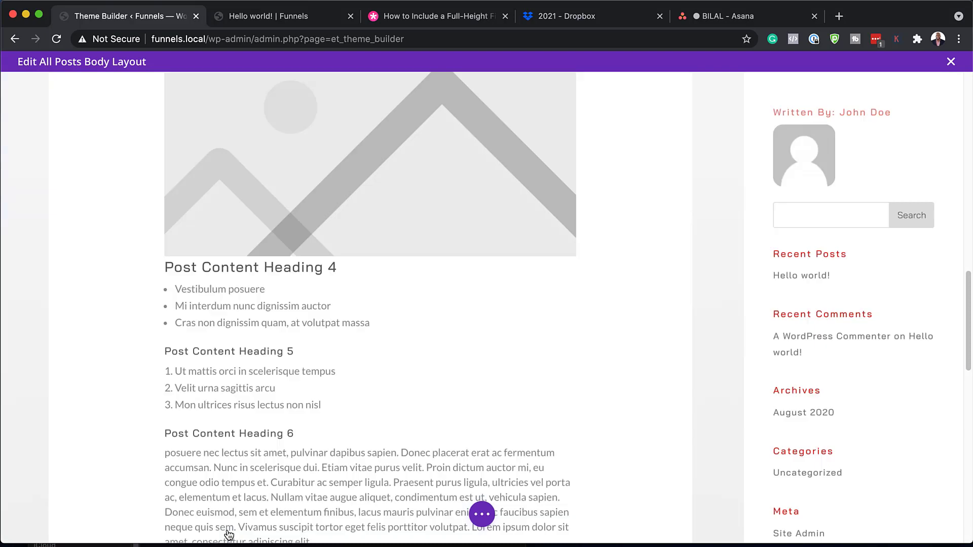
pyautogui.scroll(4, 912, 355)
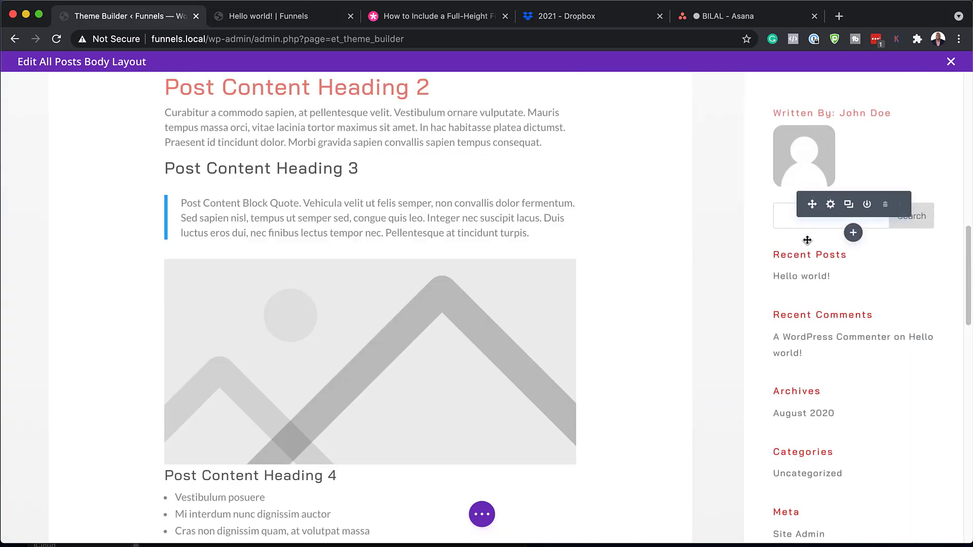
pyautogui.scroll(4, 791, 294)
pyautogui.scroll(5, 780, 307)
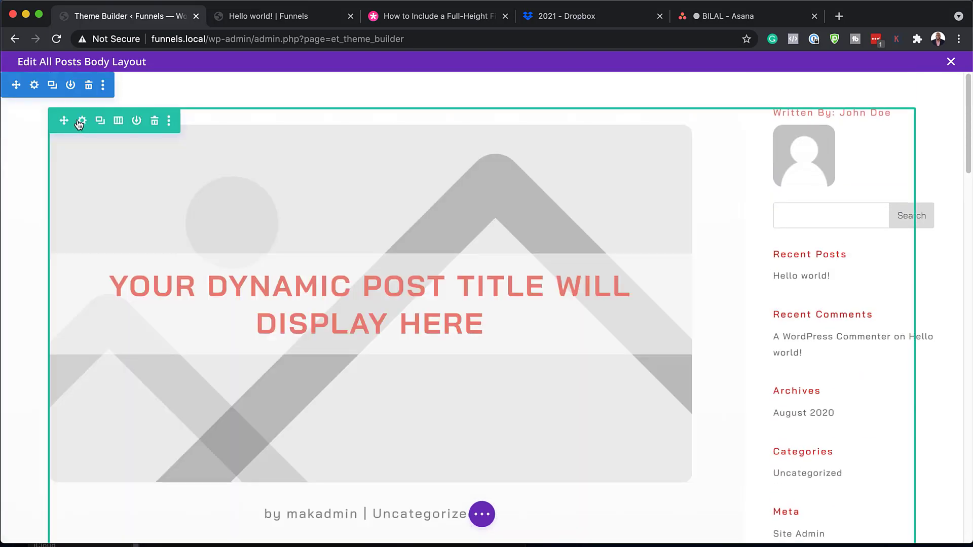
pyautogui.click(83, 123)
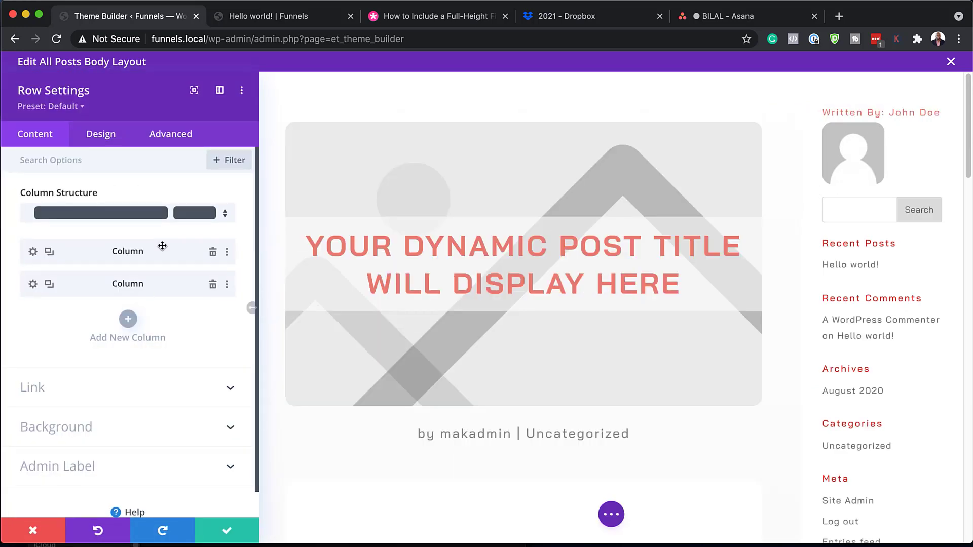
# In the sidebar column's Advanced Position options, try Fixed, then Default.
pyautogui.click(32, 285)
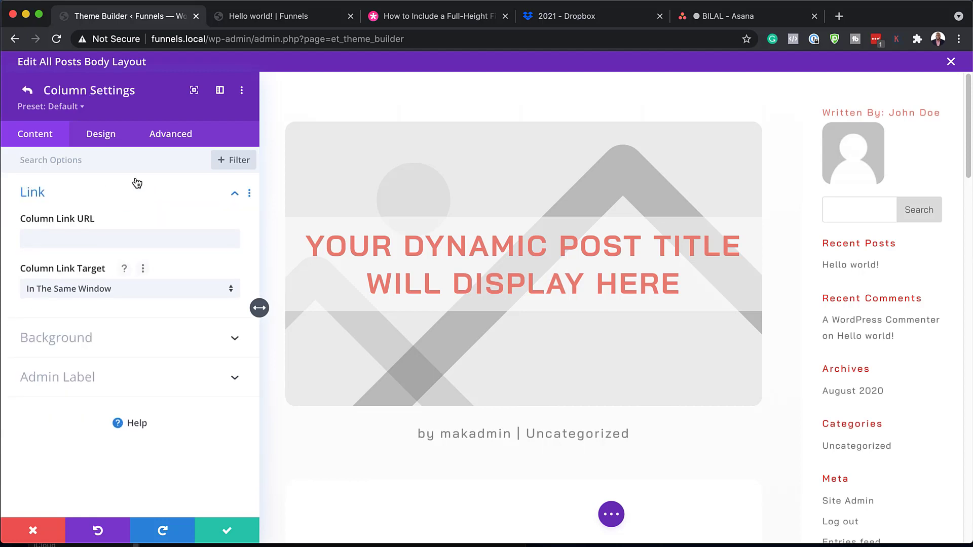
pyautogui.click(167, 135)
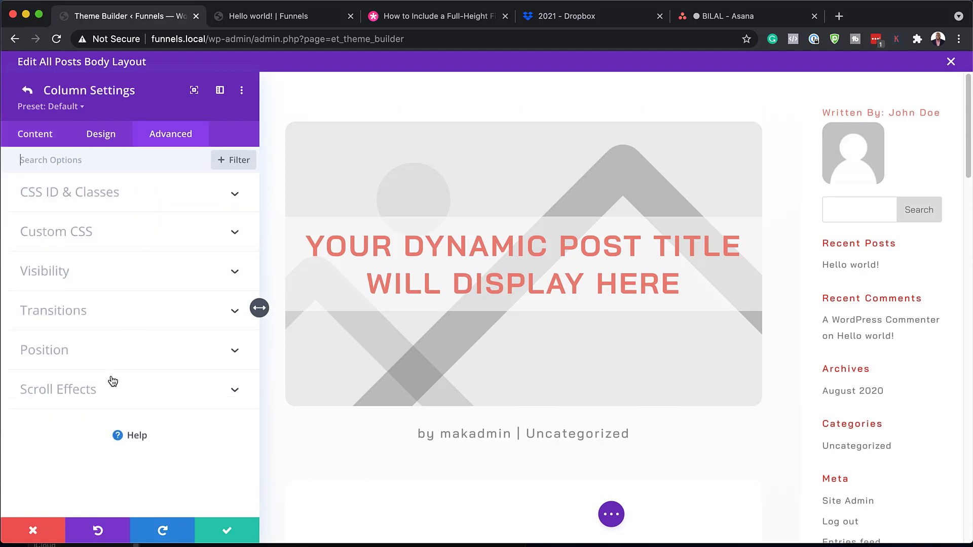
pyautogui.click(100, 351)
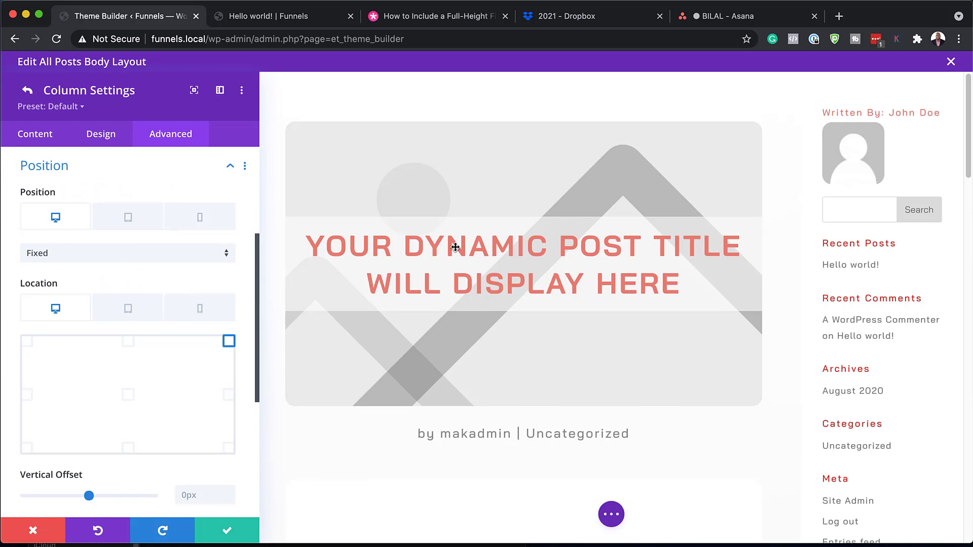
pyautogui.click(92, 256)
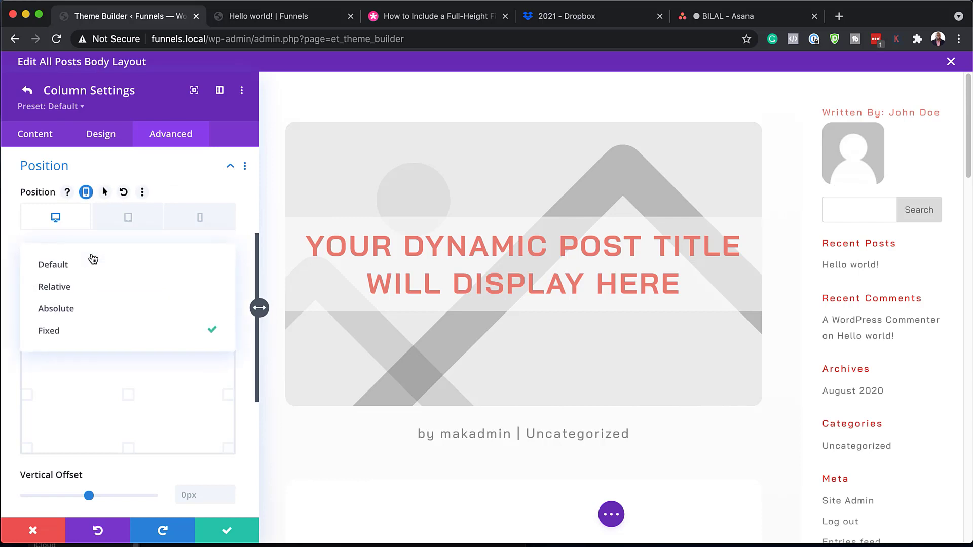
pyautogui.click(105, 332)
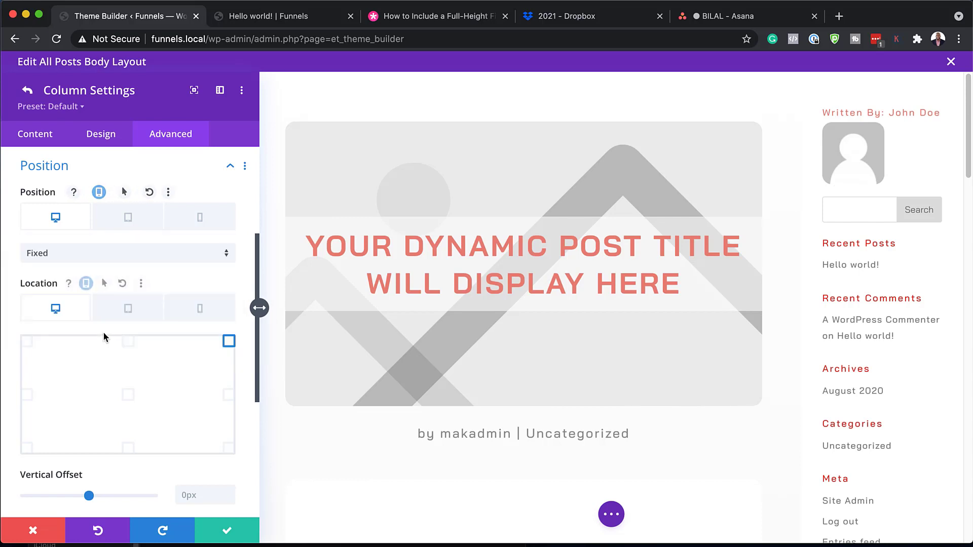
pyautogui.click(63, 261)
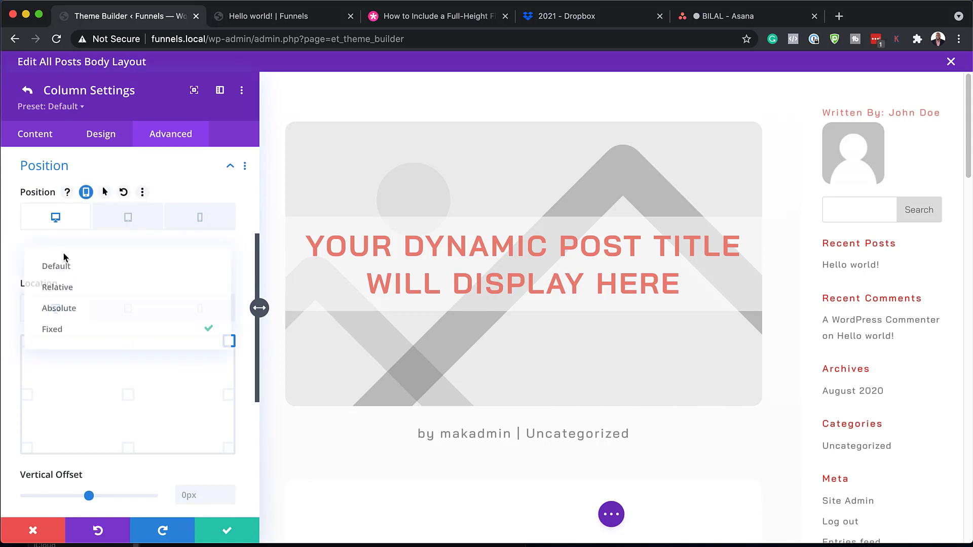
pyautogui.click(108, 264)
# Set the sidebar column's positioning back to Fixed.
pyautogui.scroll(-10, 878, 355)
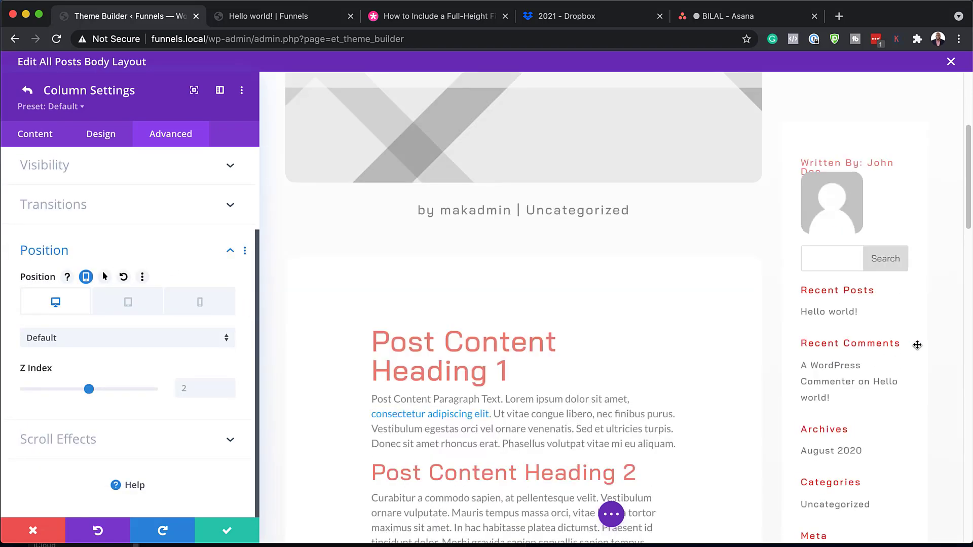
pyautogui.scroll(12, 917, 344)
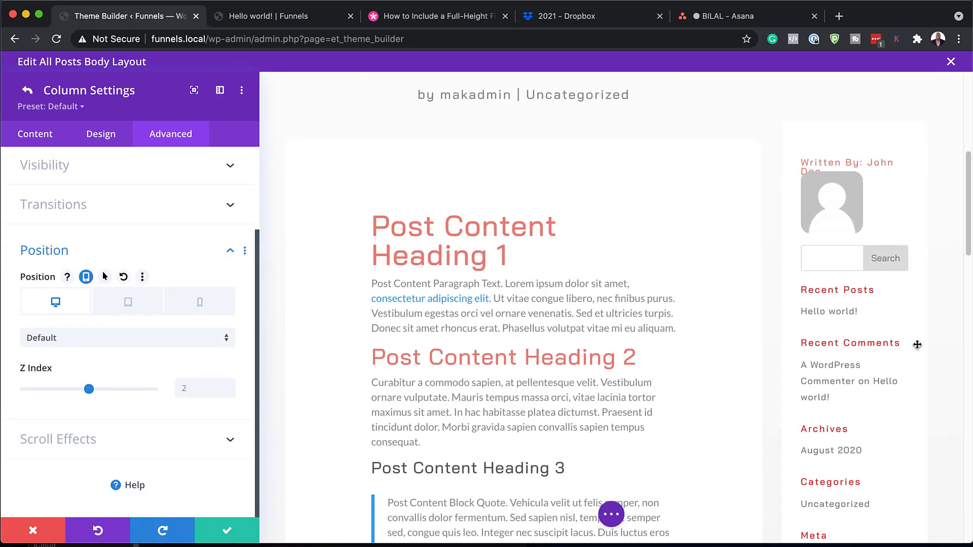
pyautogui.scroll(-10, 917, 344)
pyautogui.scroll(-7, 918, 343)
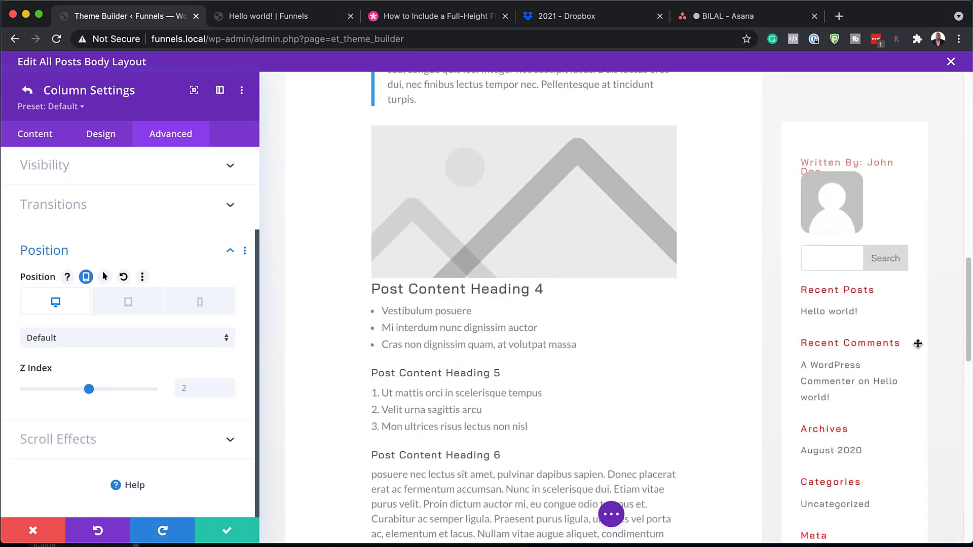
pyautogui.click(119, 342)
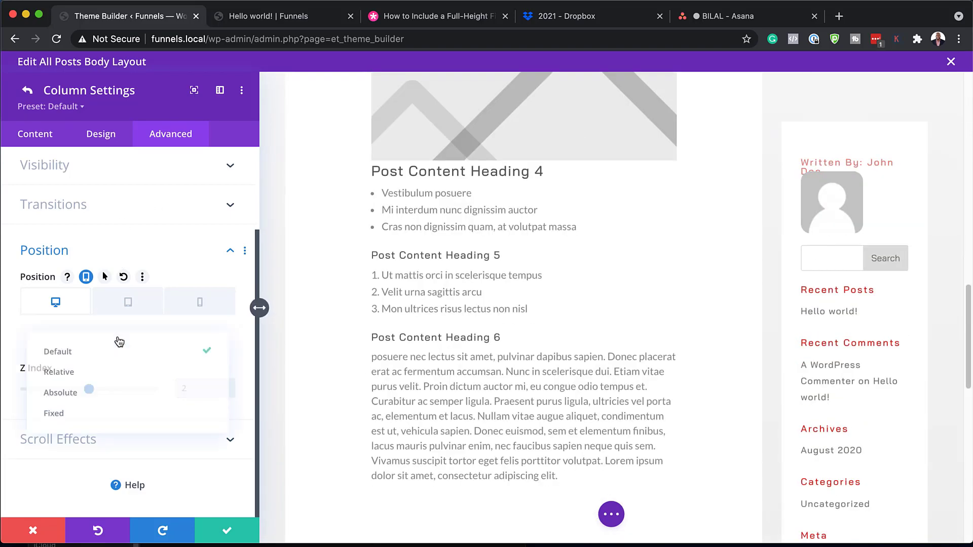
pyautogui.click(121, 415)
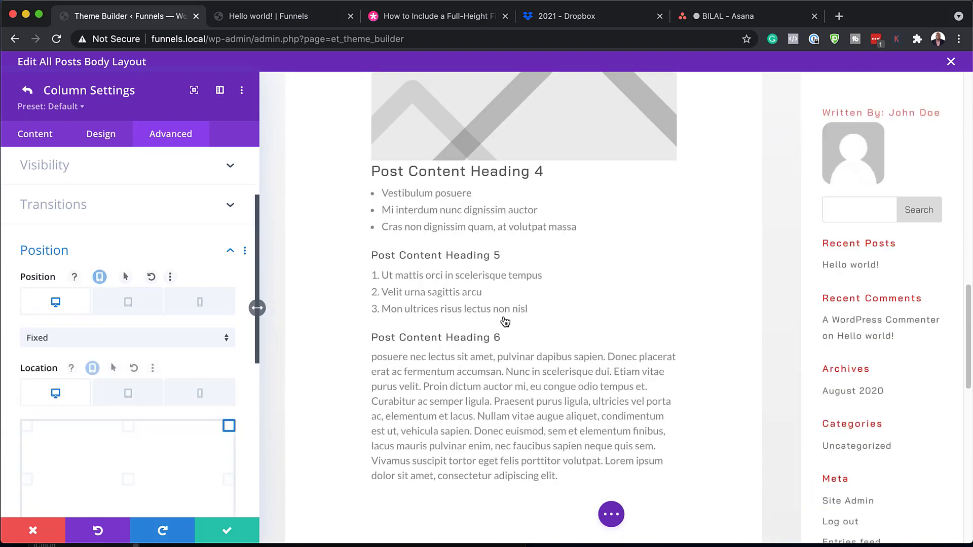
pyautogui.scroll(-6, 776, 223)
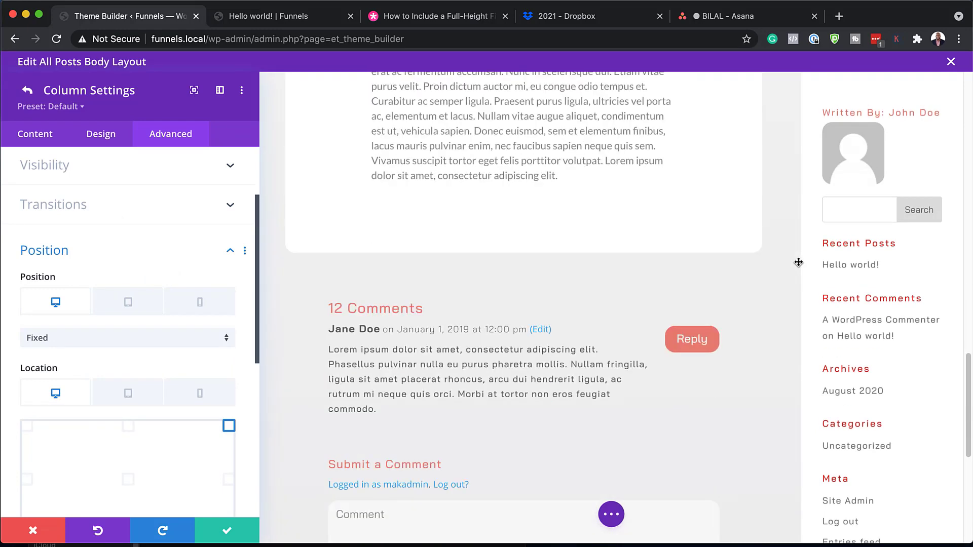
pyautogui.scroll(3, 765, 213)
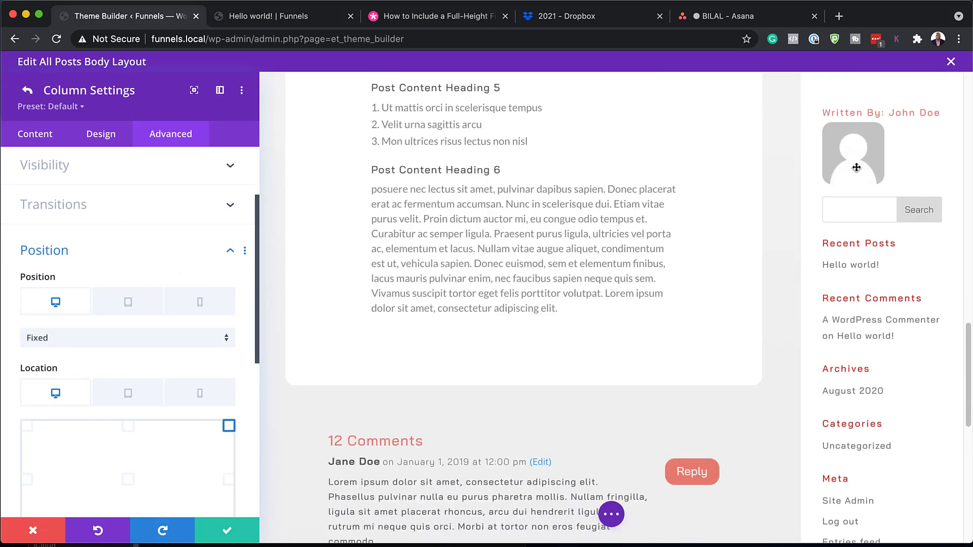
# Discard the column changes and switch to the live Hello world! post.
pyautogui.click(34, 532)
pyautogui.scroll(12, 572, 357)
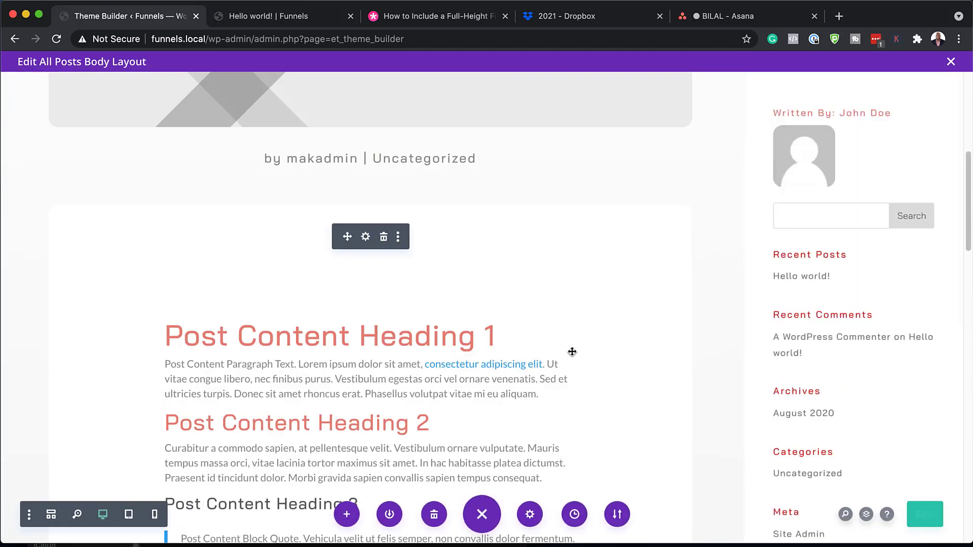
pyautogui.click(289, 18)
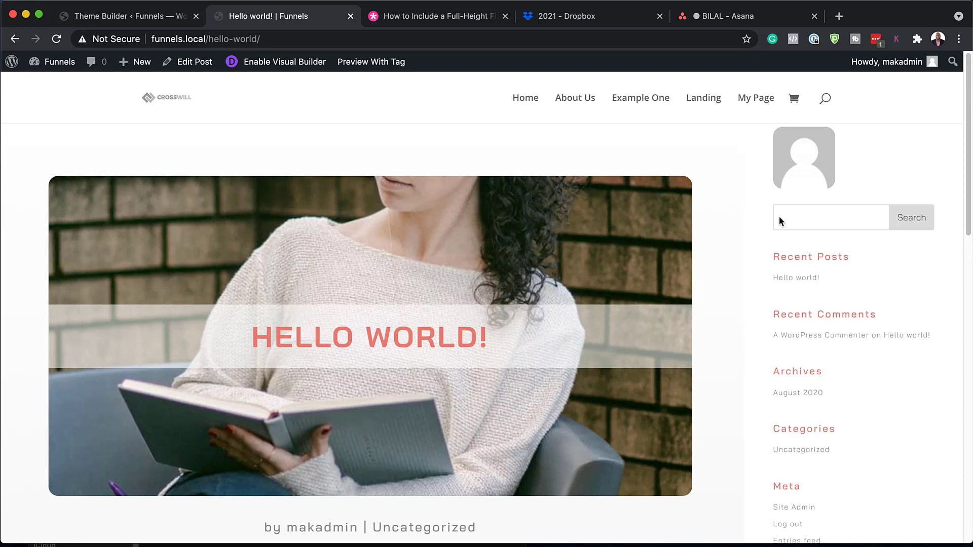
# Reload the Hello world! post and scroll through its content, comments and fixed sidebar.
pyautogui.click(56, 39)
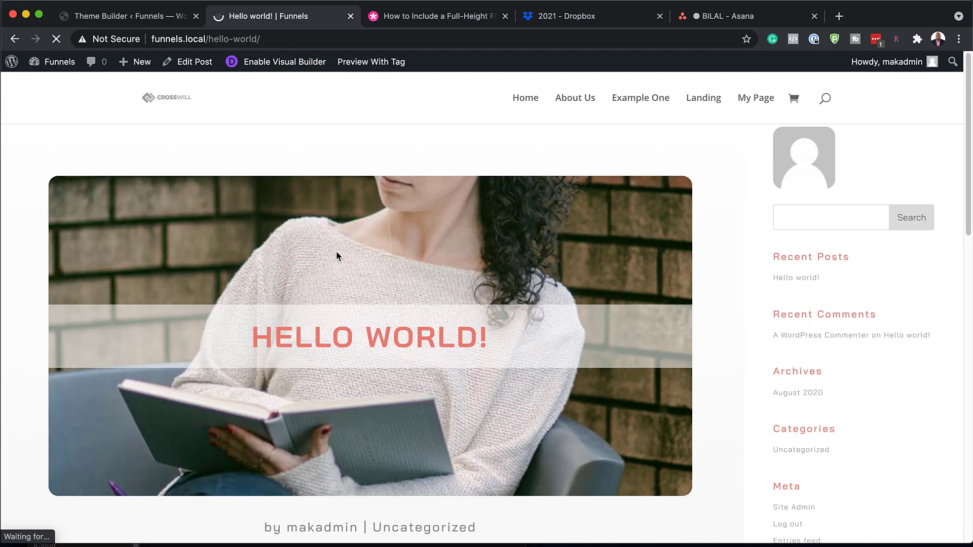
pyautogui.scroll(-5, 505, 278)
pyautogui.scroll(-10, 505, 278)
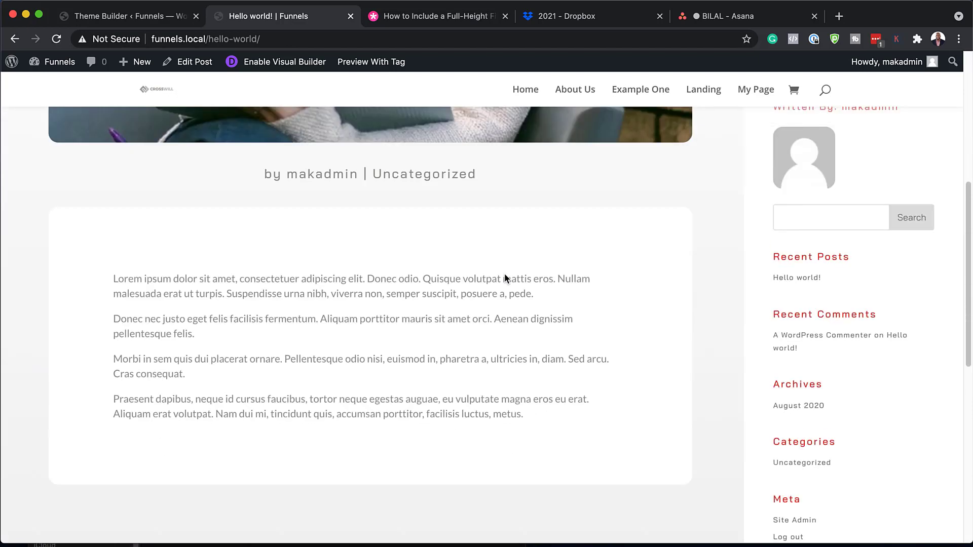
pyautogui.scroll(-1, 507, 278)
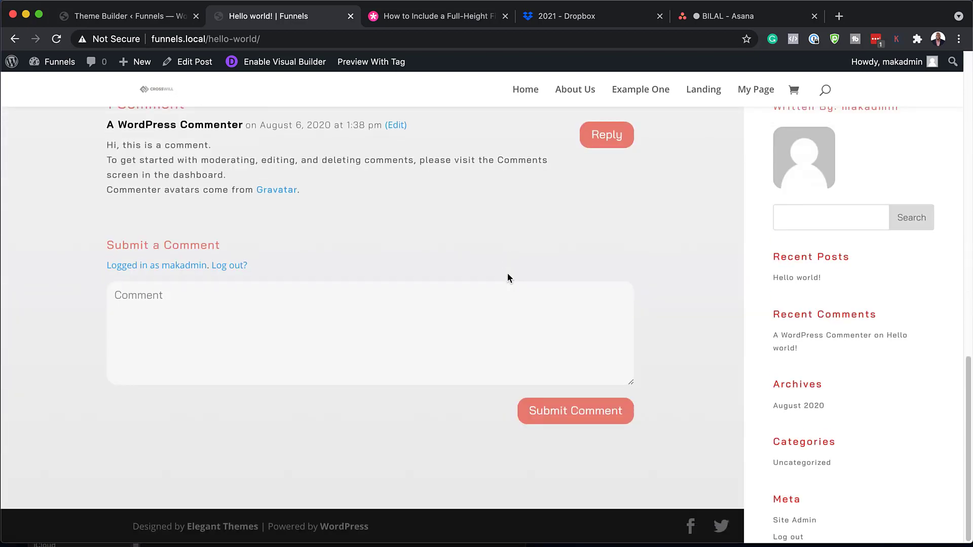
pyautogui.scroll(15, 692, 318)
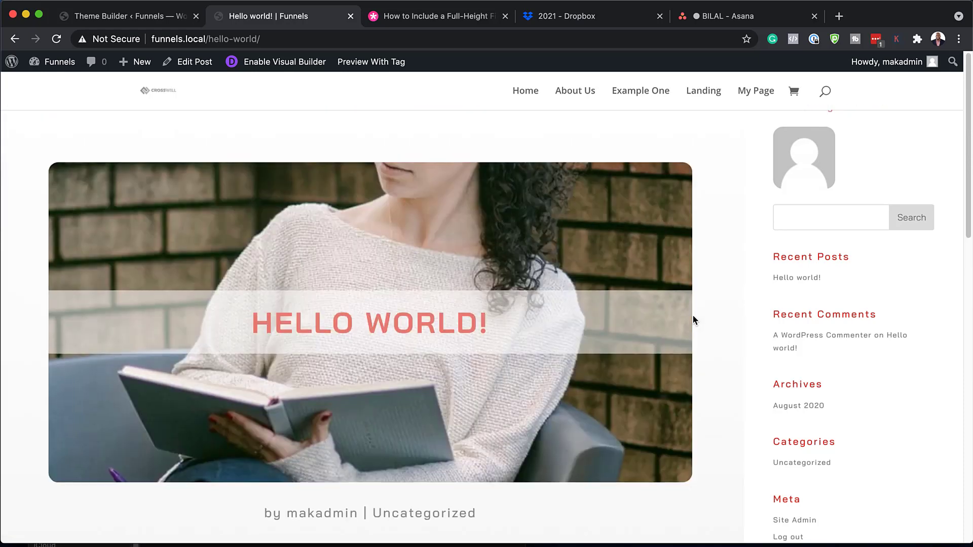
pyautogui.scroll(-12, 693, 315)
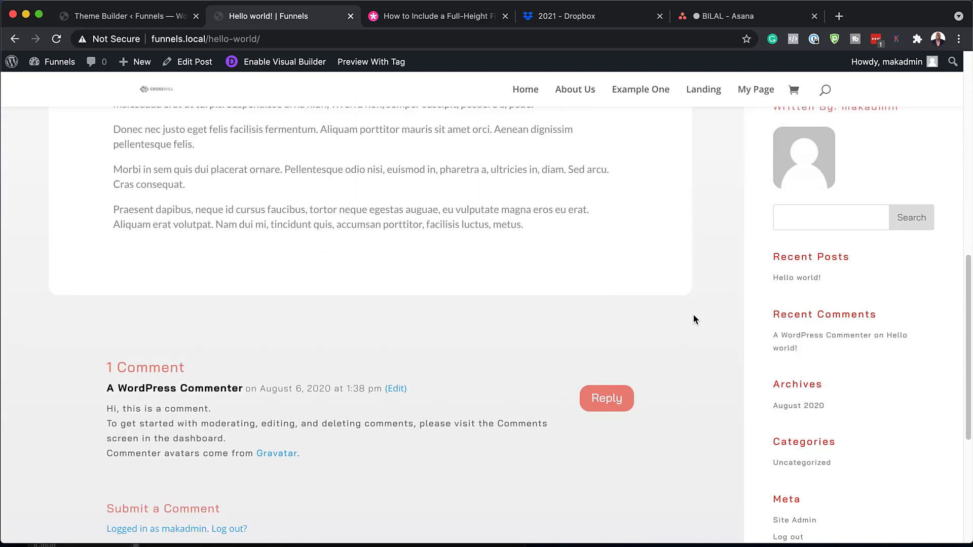
pyautogui.scroll(8, 694, 315)
pyautogui.scroll(6, 694, 318)
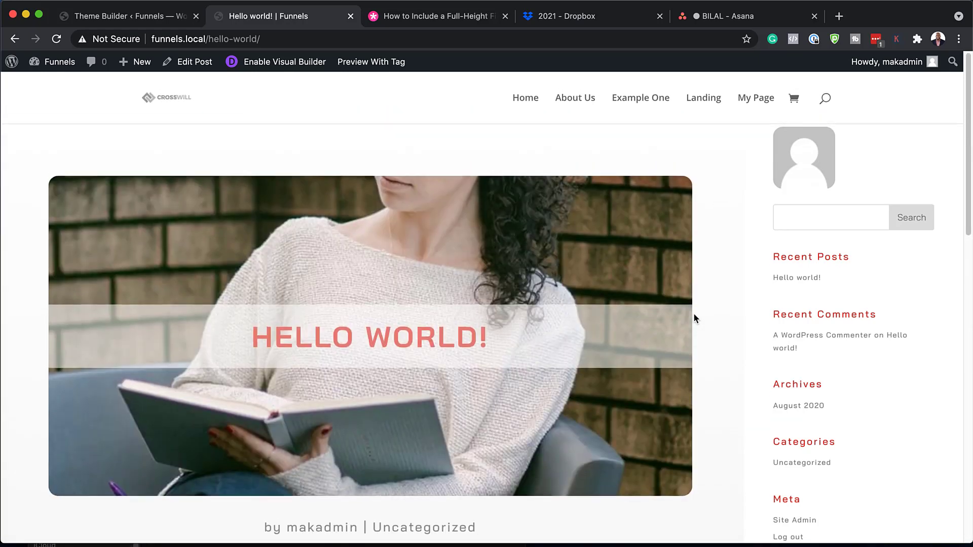